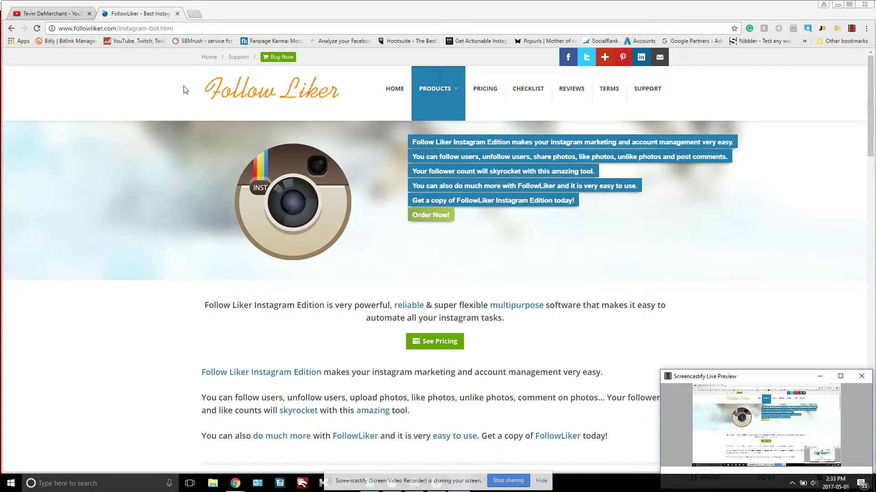
Examine the Instagram Edition page's feature list, licence pricing, screenshot and system requirements
{"action": "left_click_drag", "start_coordinate": [184, 90], "coordinate": [146, 89]}
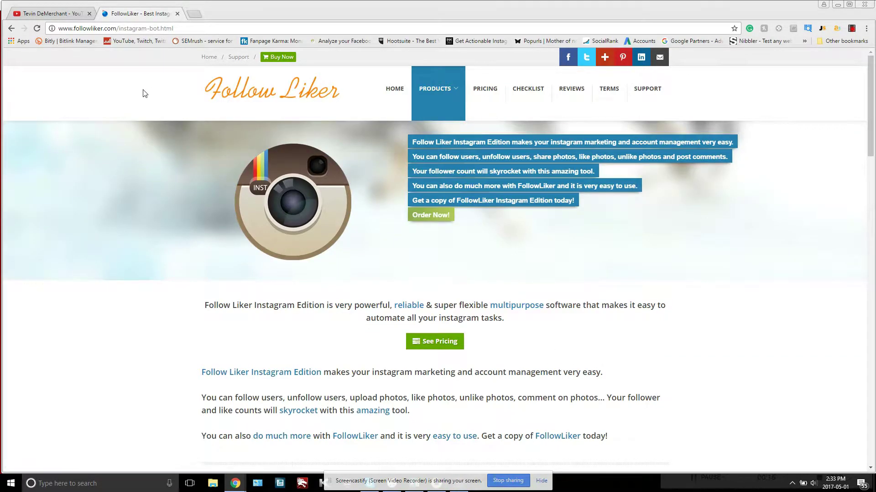
{"action": "scroll", "coordinate": [178, 191], "scroll_direction": "down", "scroll_amount": 10}
{"action": "scroll", "coordinate": [172, 218], "scroll_direction": "up", "scroll_amount": 1}
{"action": "scroll", "coordinate": [174, 218], "scroll_direction": "up", "scroll_amount": 10}
{"action": "mouse_move", "coordinate": [453, 95]}
{"action": "scroll", "coordinate": [571, 333], "scroll_direction": "down", "scroll_amount": 1}
{"action": "scroll", "coordinate": [571, 333], "scroll_direction": "down", "scroll_amount": 7}
{"action": "scroll", "coordinate": [570, 333], "scroll_direction": "up", "scroll_amount": 4}
{"action": "scroll", "coordinate": [570, 333], "scroll_direction": "down", "scroll_amount": 10}
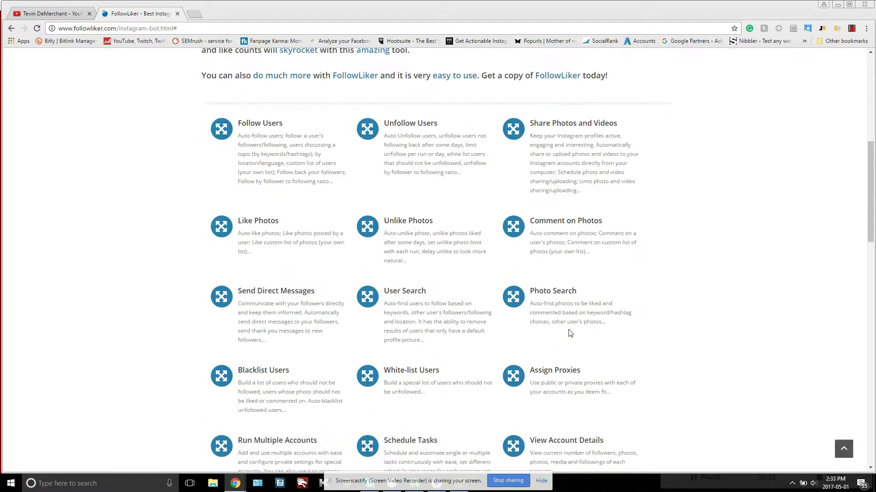
{"action": "scroll", "coordinate": [570, 333], "scroll_direction": "down", "scroll_amount": 7}
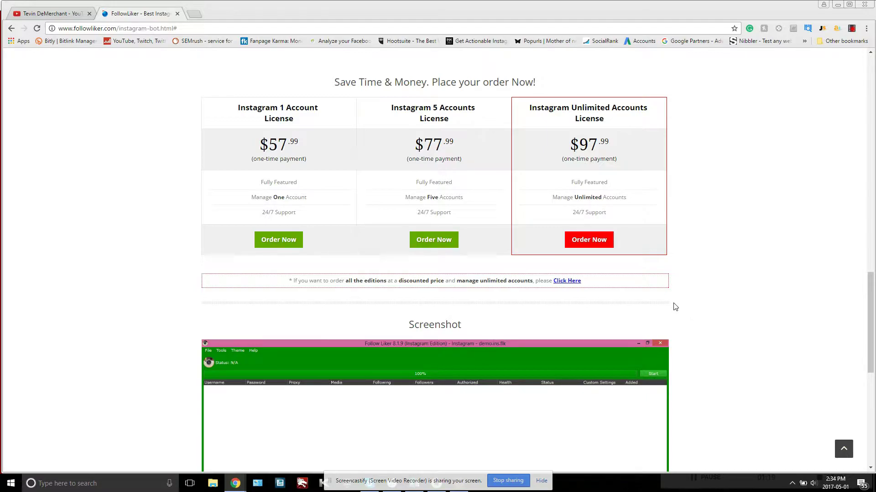
{"action": "scroll", "coordinate": [549, 309], "scroll_direction": "down", "scroll_amount": 7}
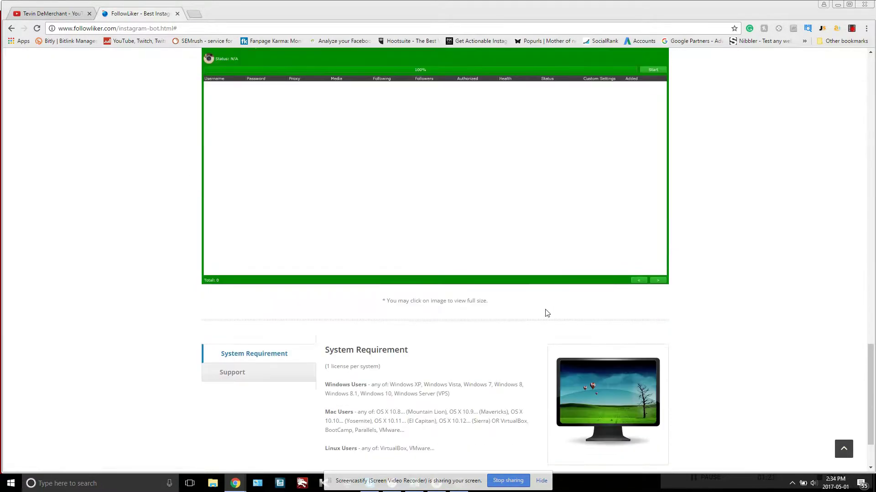
{"action": "scroll", "coordinate": [470, 351], "scroll_direction": "down", "scroll_amount": 2}
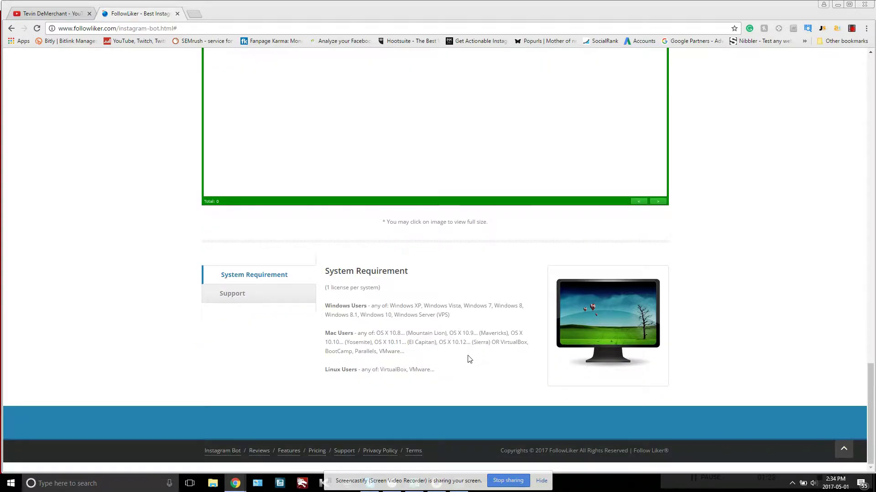
{"action": "key", "text": "Home"}
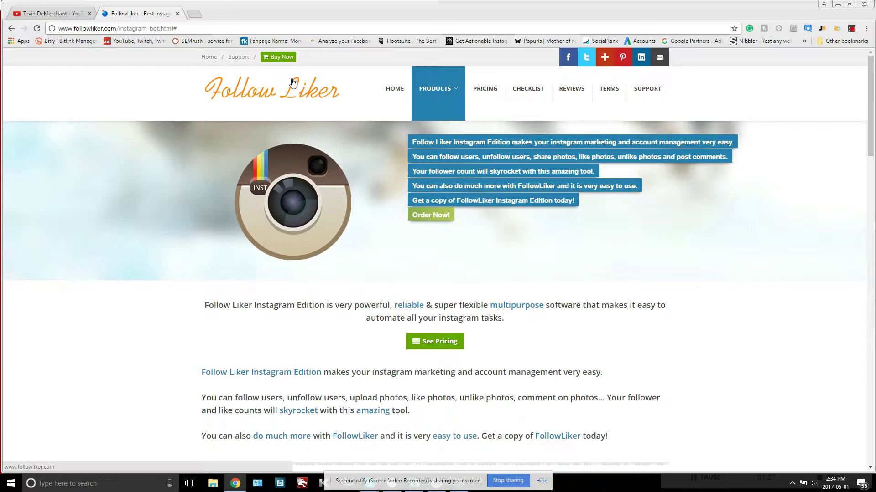
Check which product editions are offered and review the Instagram Edition licence options again
{"action": "mouse_move", "coordinate": [448, 89]}
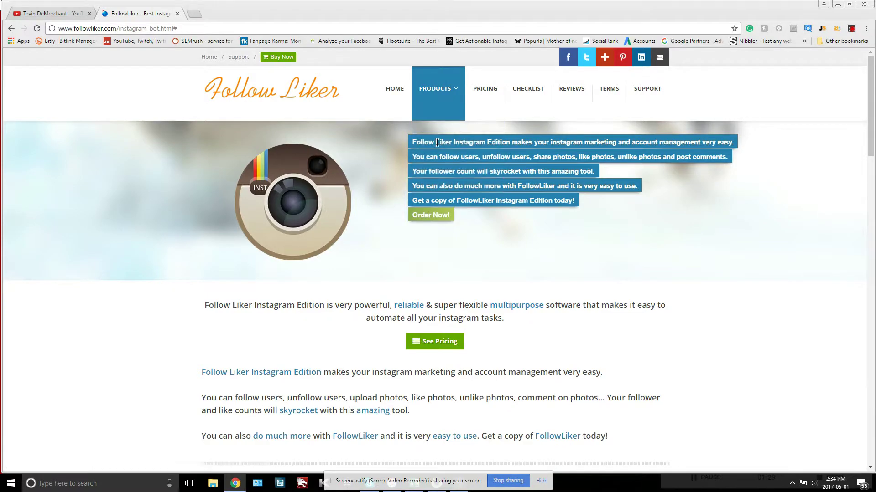
{"action": "scroll", "coordinate": [566, 328], "scroll_direction": "down", "scroll_amount": 6}
{"action": "scroll", "coordinate": [566, 327], "scroll_direction": "down", "scroll_amount": 12}
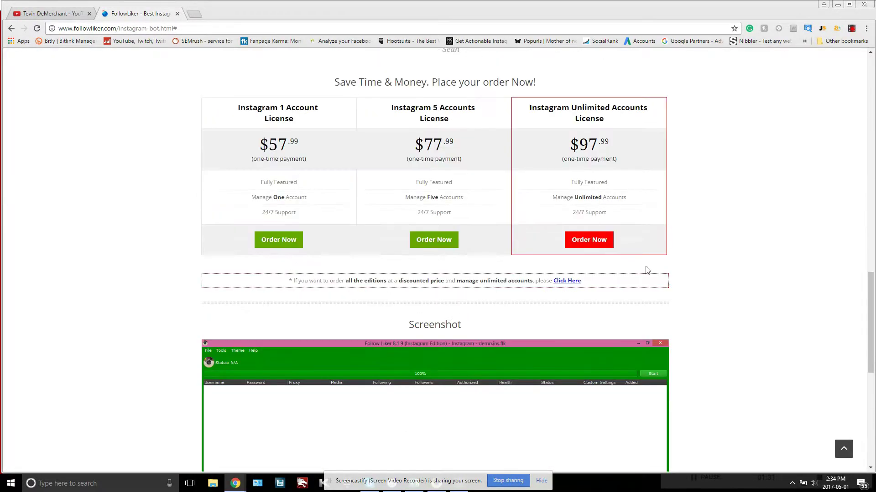
{"action": "scroll", "coordinate": [645, 269], "scroll_direction": "up", "scroll_amount": 19}
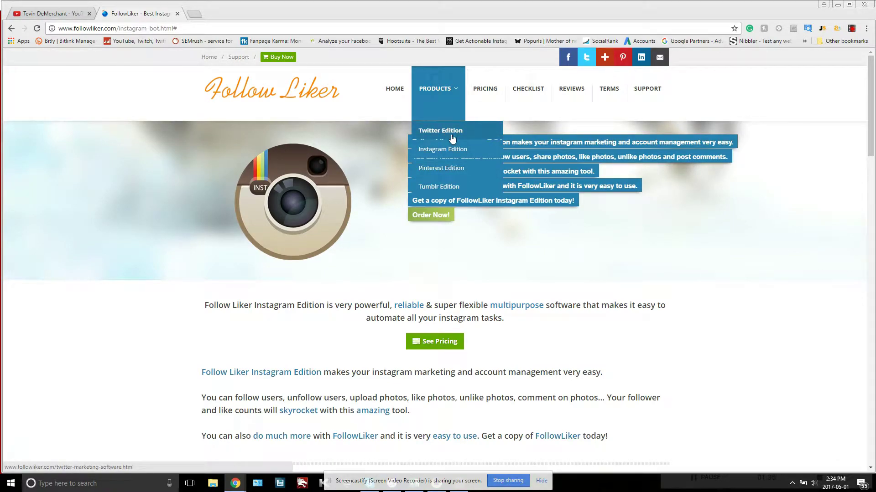
{"action": "scroll", "coordinate": [504, 319], "scroll_direction": "down", "scroll_amount": 15}
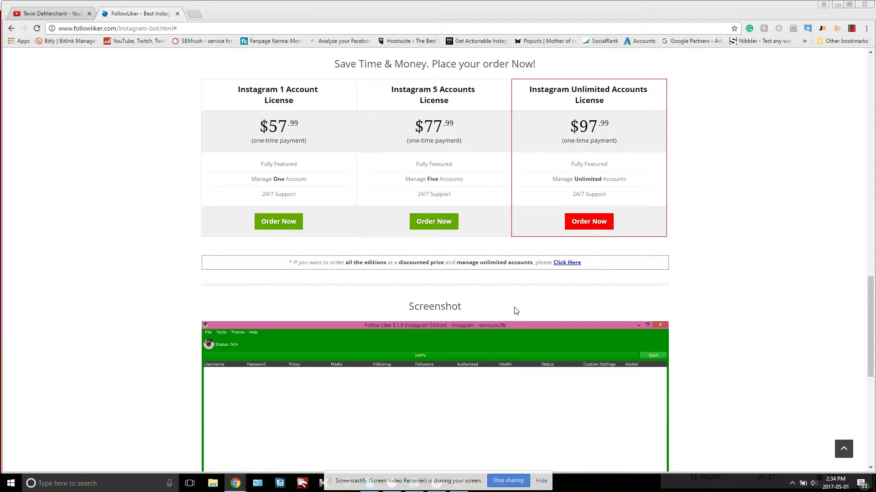
{"action": "scroll", "coordinate": [516, 309], "scroll_direction": "up", "scroll_amount": 15}
Open the site's home page and review the pricing of the Twitter, Instagram, Pinterest and Tumblr editions
{"action": "left_click", "coordinate": [393, 96]}
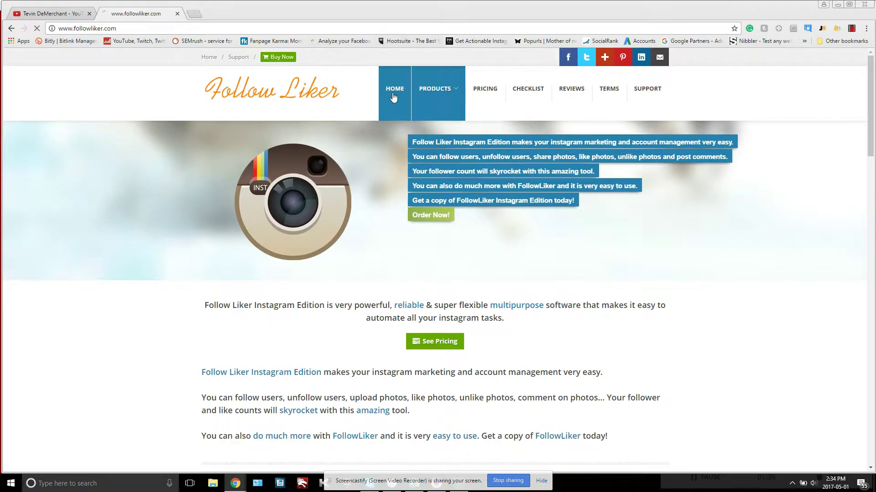
{"action": "scroll", "coordinate": [516, 186], "scroll_direction": "down", "scroll_amount": 15}
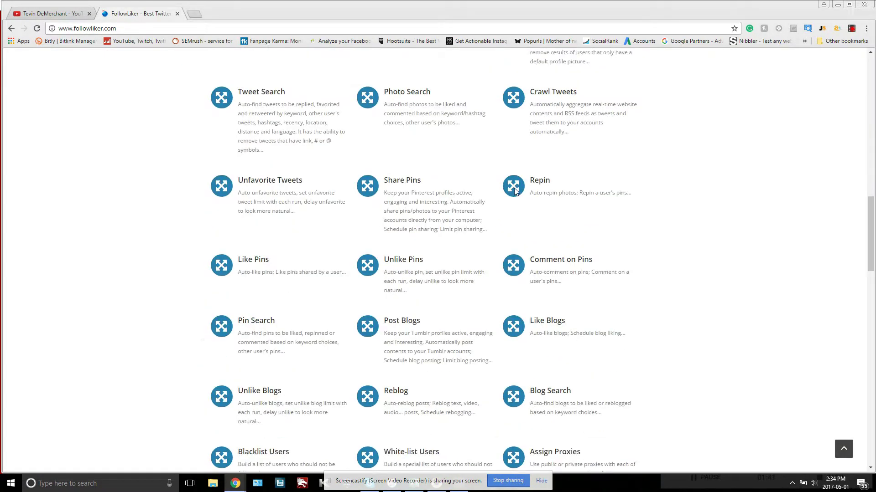
{"action": "scroll", "coordinate": [515, 191], "scroll_direction": "up", "scroll_amount": 12}
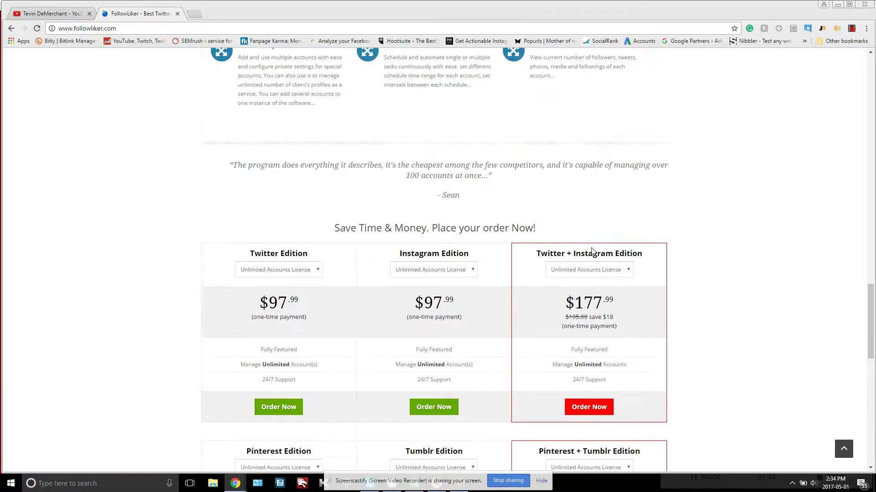
{"action": "scroll", "coordinate": [624, 343], "scroll_direction": "down", "scroll_amount": 3}
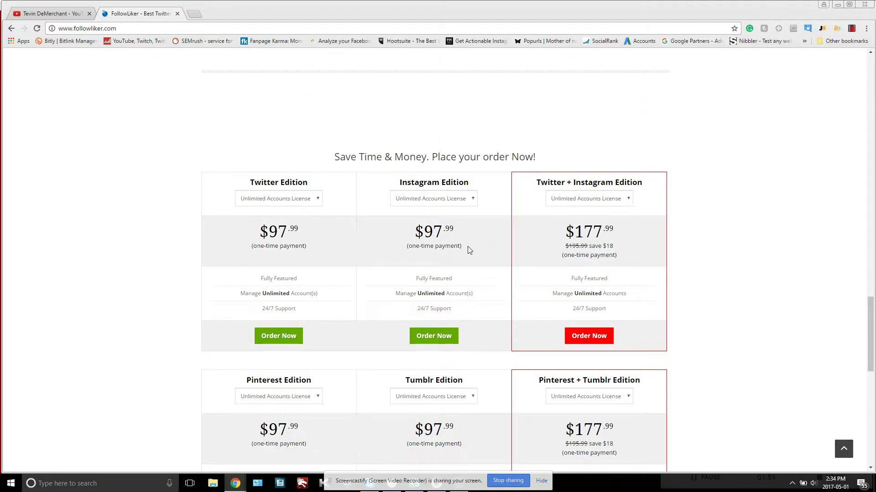
{"action": "scroll", "coordinate": [420, 289], "scroll_direction": "up", "scroll_amount": 20}
{"action": "scroll", "coordinate": [419, 289], "scroll_direction": "up", "scroll_amount": 8}
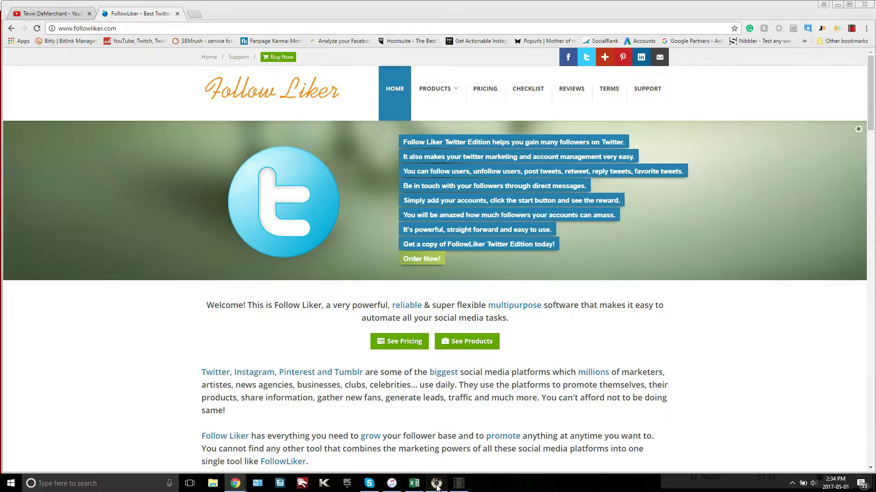
Switch to the Follow Liker Instagram Edition application, restore its window from full screen and go through the first listed accounts
{"action": "left_click", "coordinate": [436, 483]}
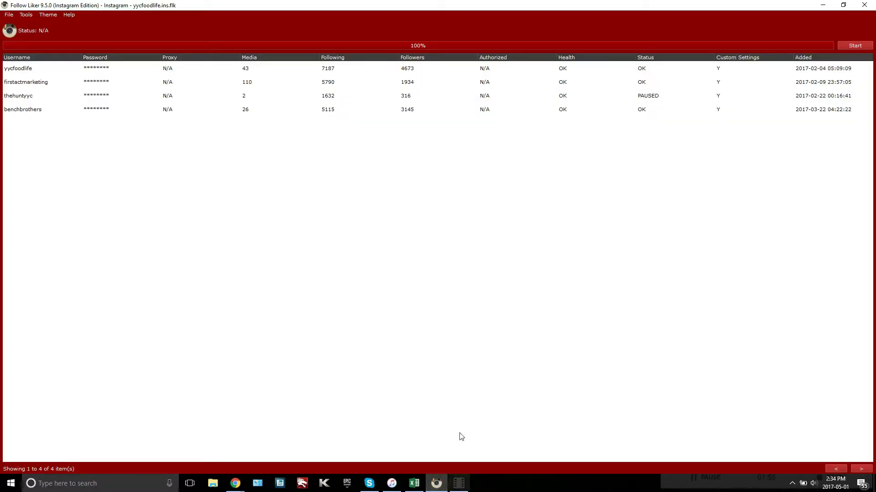
{"action": "double_click", "coordinate": [376, 5]}
{"action": "left_click_drag", "start_coordinate": [376, 12], "coordinate": [378, 15]}
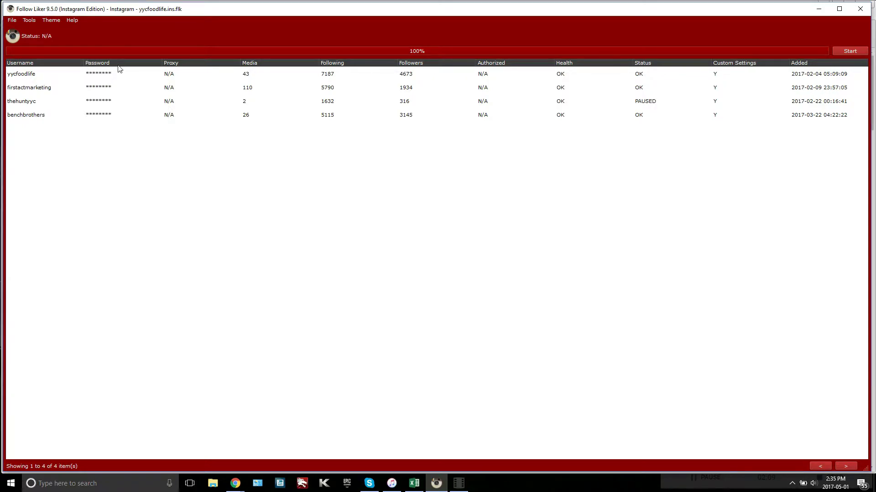
{"action": "left_click", "coordinate": [81, 78]}
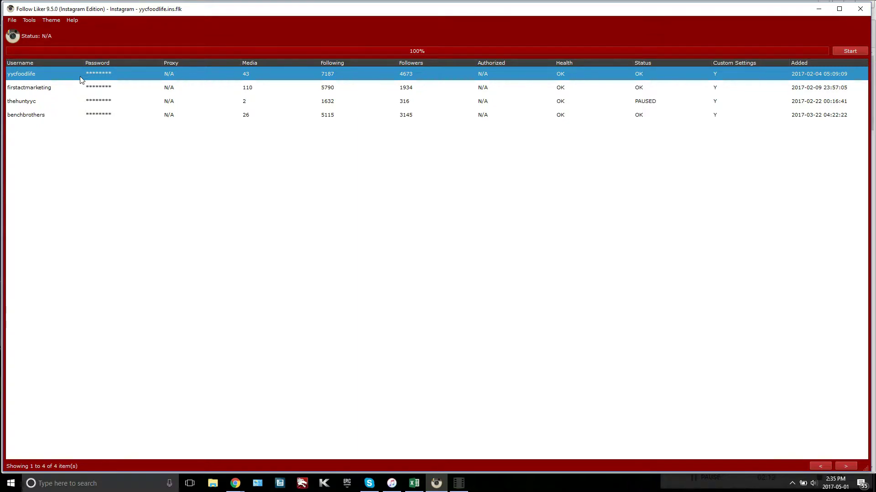
{"action": "left_click", "coordinate": [63, 87]}
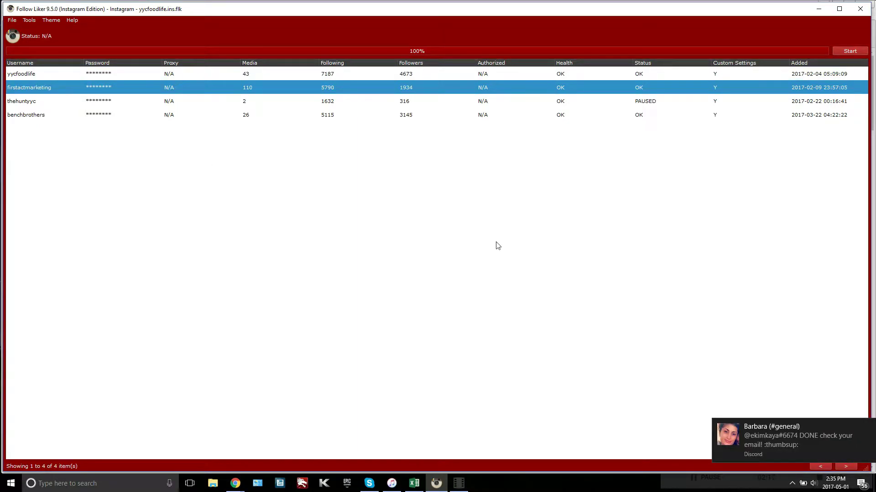
Open the daily statistics of the benchbrothers account, then enlarge the statistics window and move it higher
{"action": "left_click", "coordinate": [59, 121]}
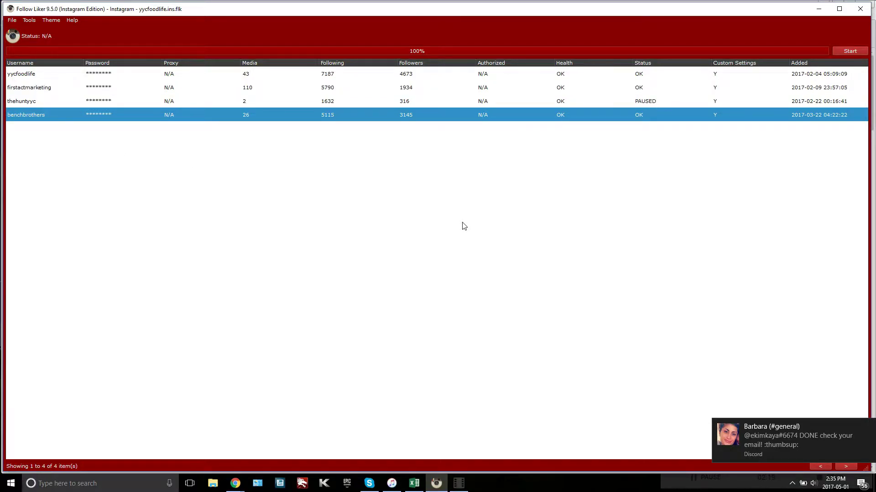
{"action": "right_click", "coordinate": [355, 114]}
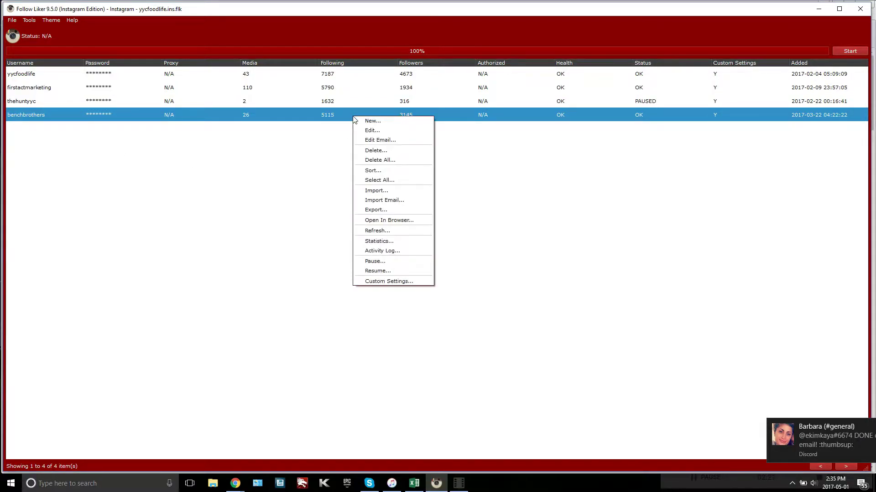
{"action": "left_click", "coordinate": [383, 241]}
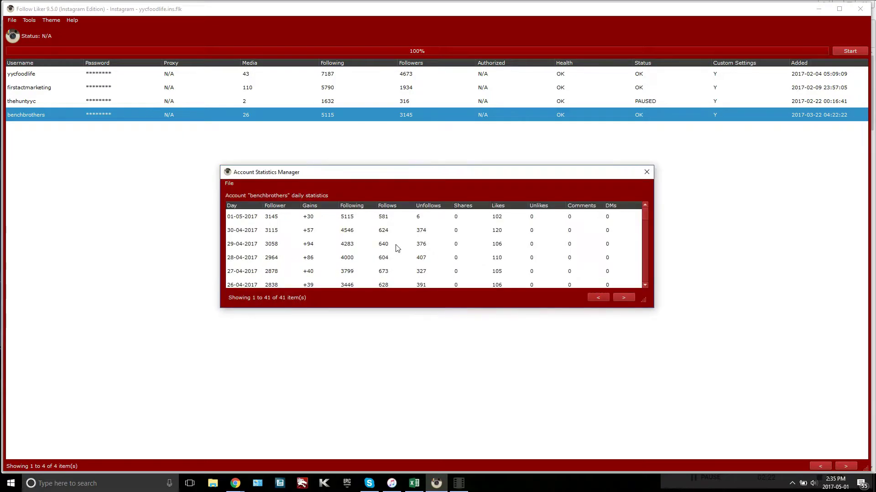
{"action": "left_click_drag", "start_coordinate": [643, 300], "coordinate": [736, 421]}
{"action": "left_click_drag", "start_coordinate": [314, 172], "coordinate": [285, 76]}
Examine the benchbrothers account's daily gains from 01-05-2017 back to 18-04-2017, dismissing the Facebook notification
{"action": "left_click", "coordinate": [305, 120]}
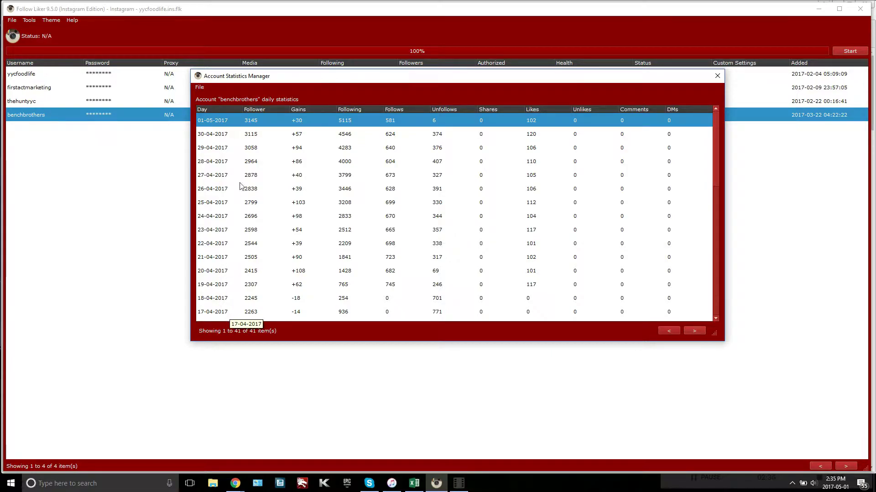
{"action": "left_click", "coordinate": [302, 149]}
{"action": "left_click", "coordinate": [317, 162]}
{"action": "left_click", "coordinate": [318, 180]}
{"action": "left_click", "coordinate": [316, 204]}
{"action": "scroll", "coordinate": [327, 221], "scroll_direction": "down", "scroll_amount": 2}
{"action": "scroll", "coordinate": [332, 234], "scroll_direction": "down", "scroll_amount": 1}
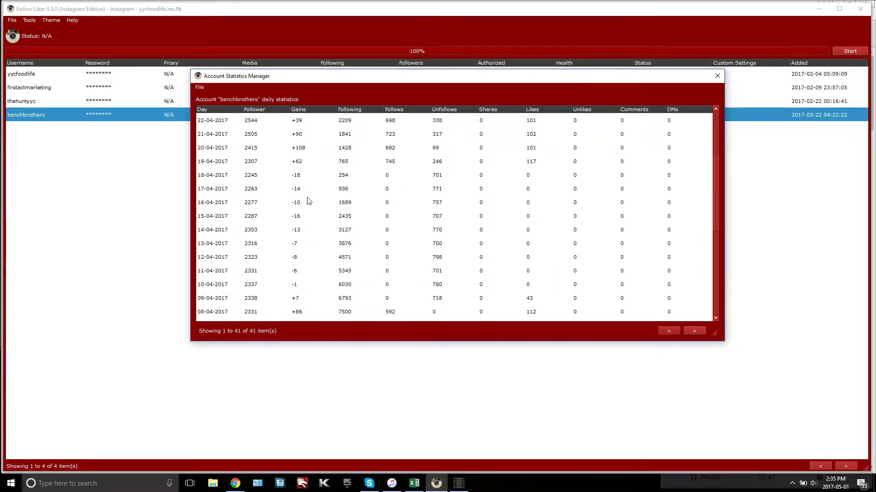
{"action": "left_click", "coordinate": [301, 175]}
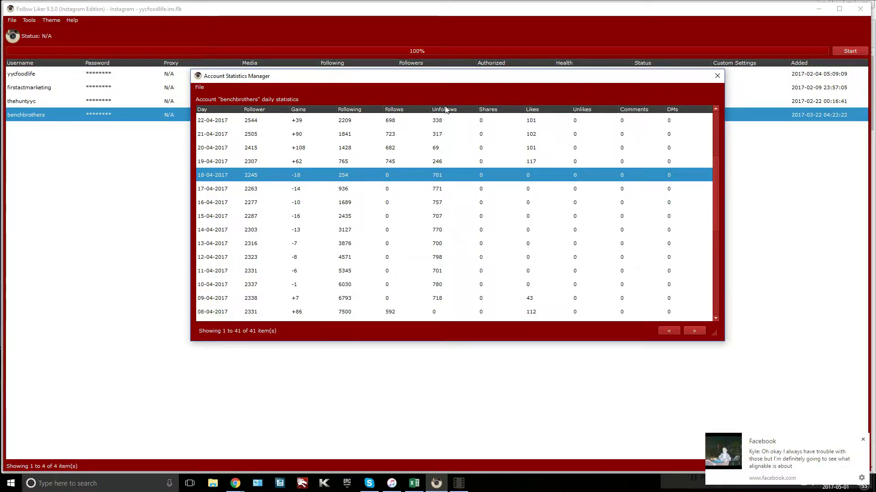
{"action": "left_click", "coordinate": [862, 440]}
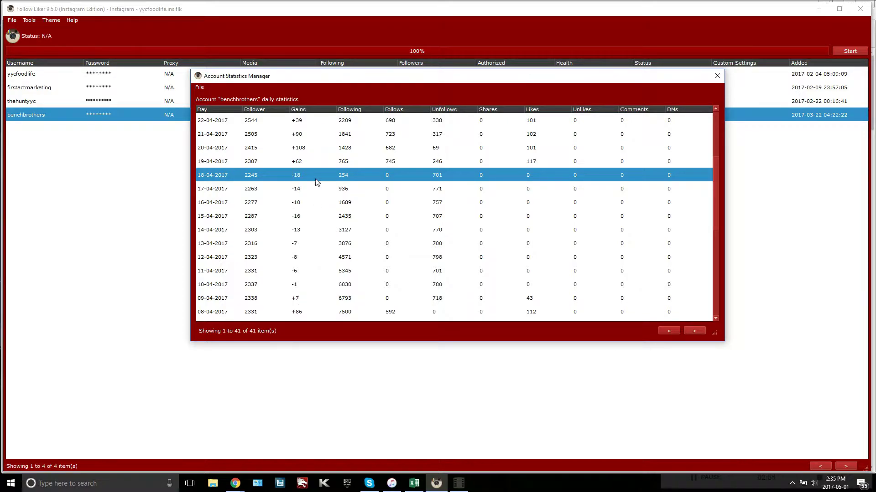
Review the older benchbrothers statistics back to 22-03-2017, recheck the 18-04-2017 entry and close the statistics window
{"action": "scroll", "coordinate": [323, 279], "scroll_direction": "down", "scroll_amount": 4}
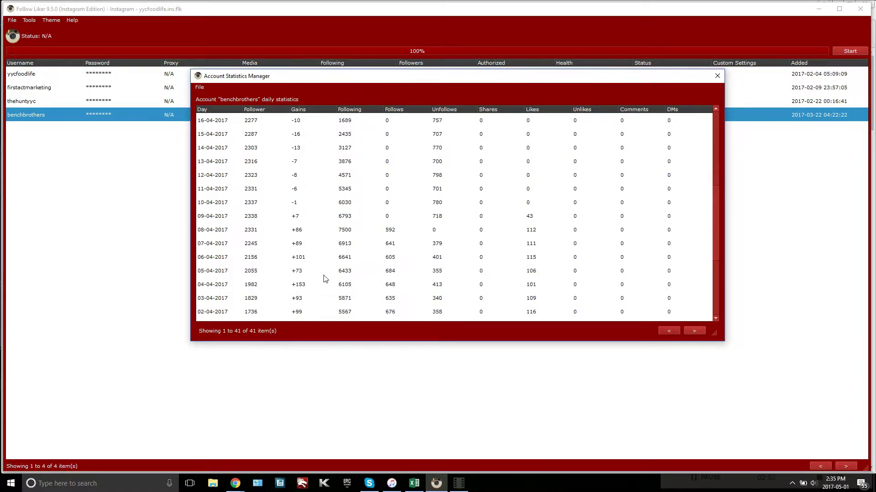
{"action": "scroll", "coordinate": [331, 305], "scroll_direction": "down", "scroll_amount": 1}
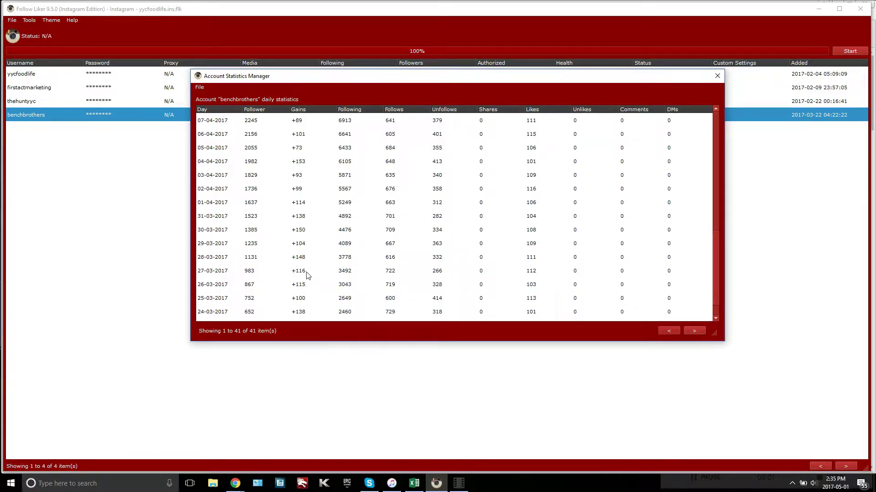
{"action": "scroll", "coordinate": [316, 247], "scroll_direction": "down", "scroll_amount": 1}
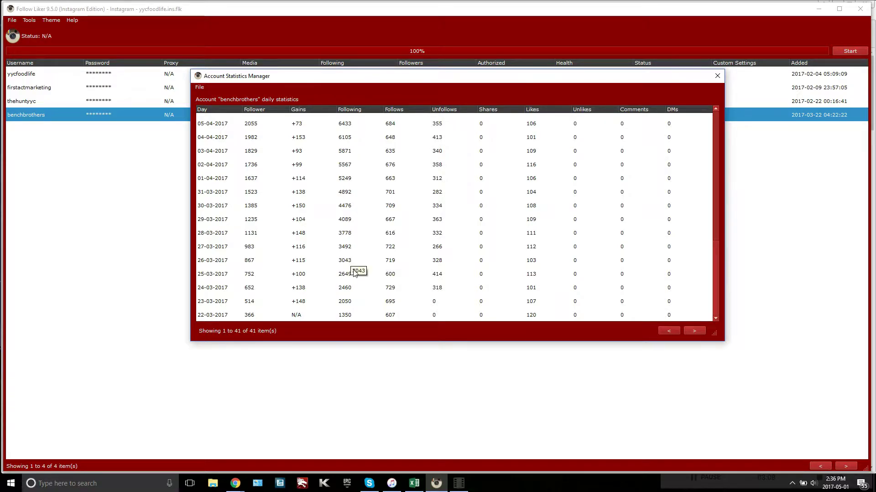
{"action": "scroll", "coordinate": [355, 273], "scroll_direction": "up", "scroll_amount": 9}
{"action": "left_click", "coordinate": [357, 295]}
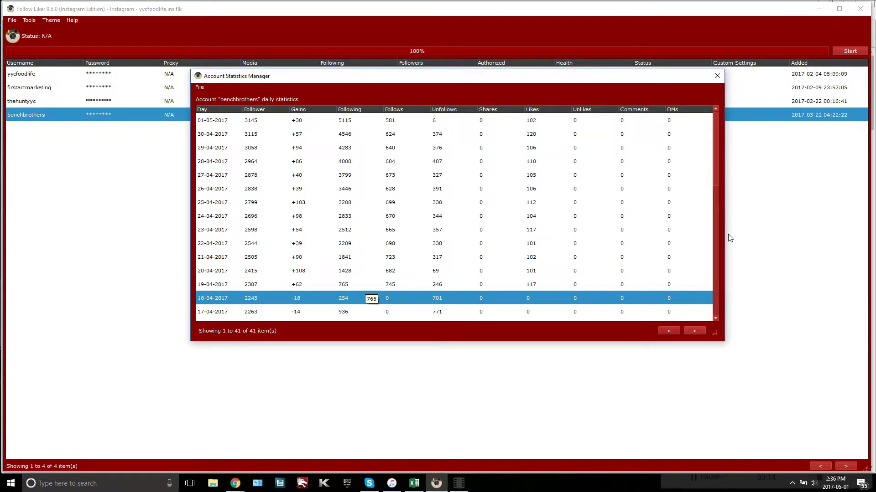
{"action": "left_click", "coordinate": [717, 77]}
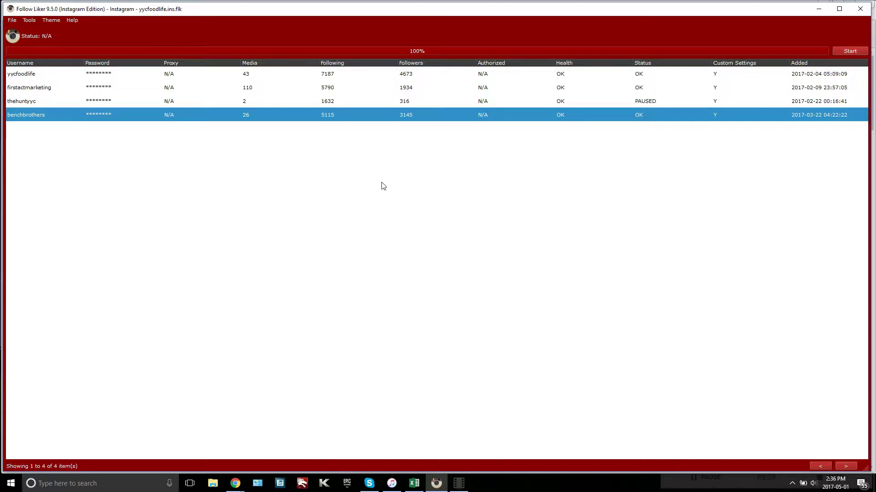
Open the daily statistics of the yycfoodlife account and enlarge the statistics window to show more days
{"action": "left_click", "coordinate": [385, 78]}
{"action": "right_click", "coordinate": [384, 77]}
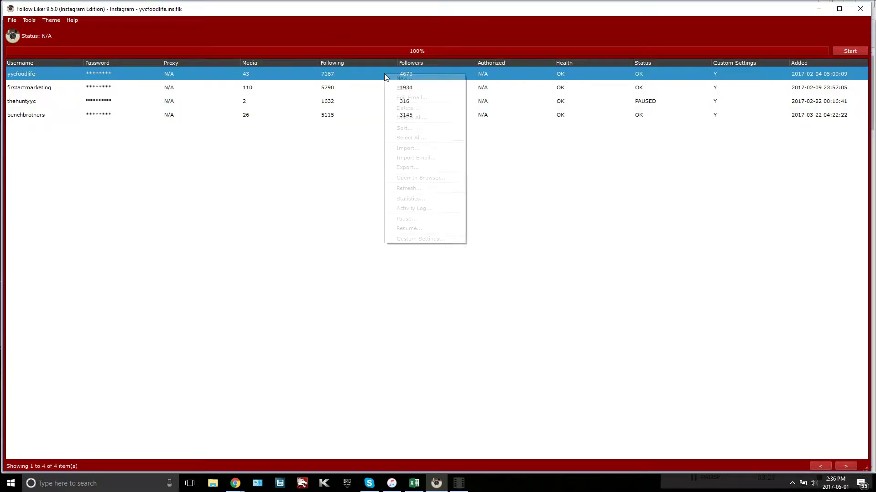
{"action": "left_click", "coordinate": [351, 86]}
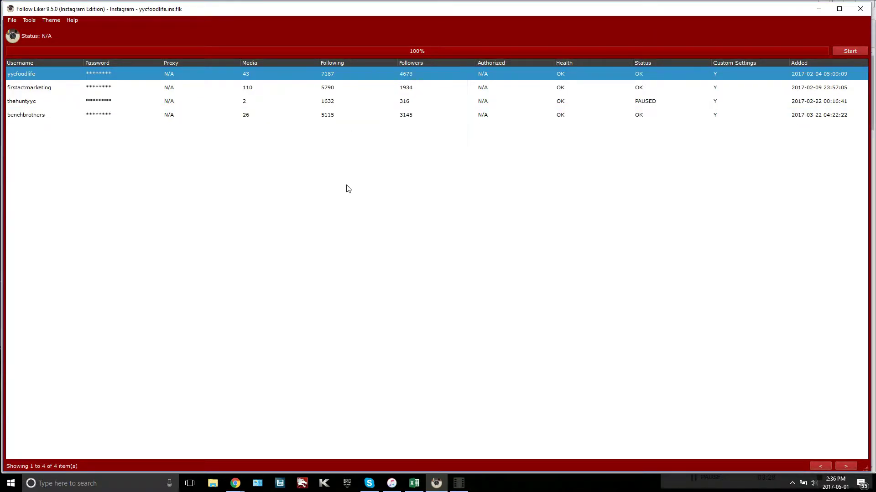
{"action": "right_click", "coordinate": [375, 76]}
{"action": "left_click", "coordinate": [428, 201]}
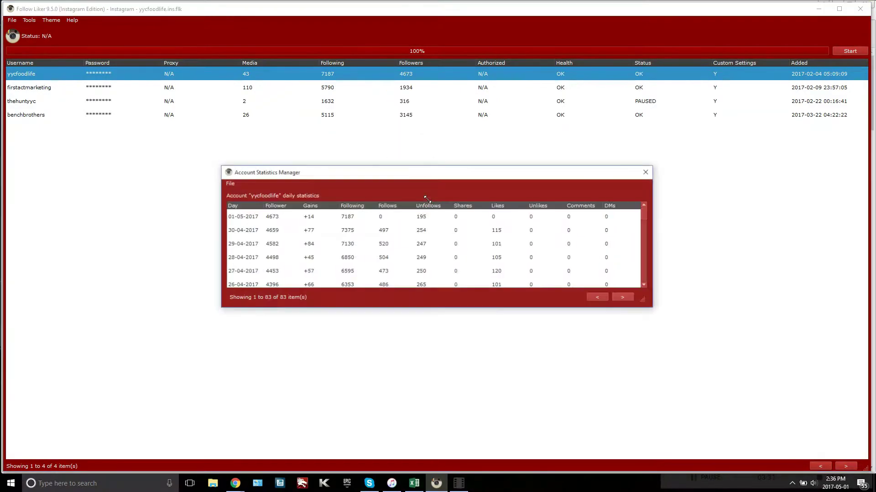
{"action": "left_click_drag", "start_coordinate": [643, 300], "coordinate": [758, 435]}
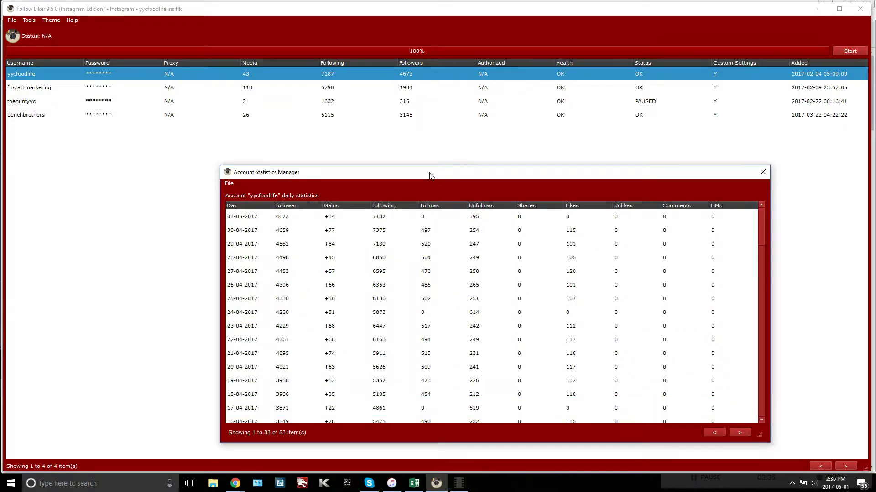
Move the statistics window higher, review yycfoodlife's daily gains back to 04-02-2017, and close the notification and the statistics window
{"action": "left_click_drag", "start_coordinate": [431, 176], "coordinate": [386, 48]}
{"action": "scroll", "coordinate": [347, 187], "scroll_direction": "down", "scroll_amount": 7}
{"action": "scroll", "coordinate": [346, 194], "scroll_direction": "down", "scroll_amount": 5}
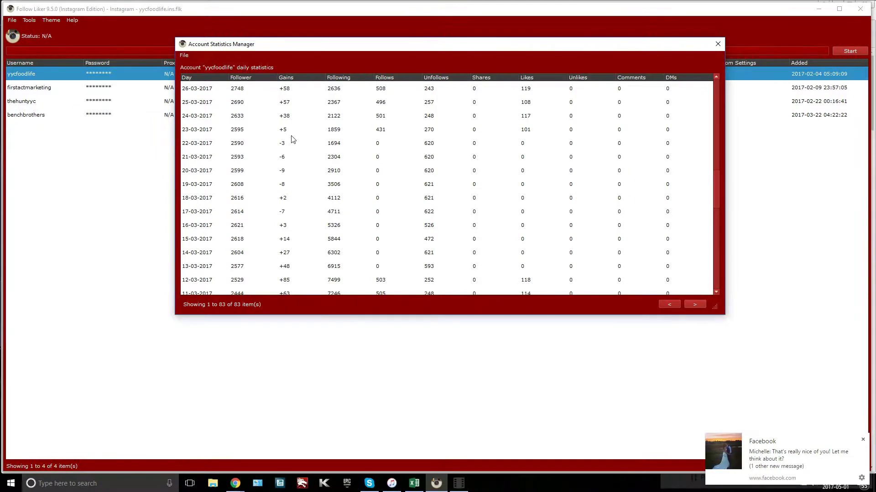
{"action": "scroll", "coordinate": [314, 209], "scroll_direction": "down", "scroll_amount": 10}
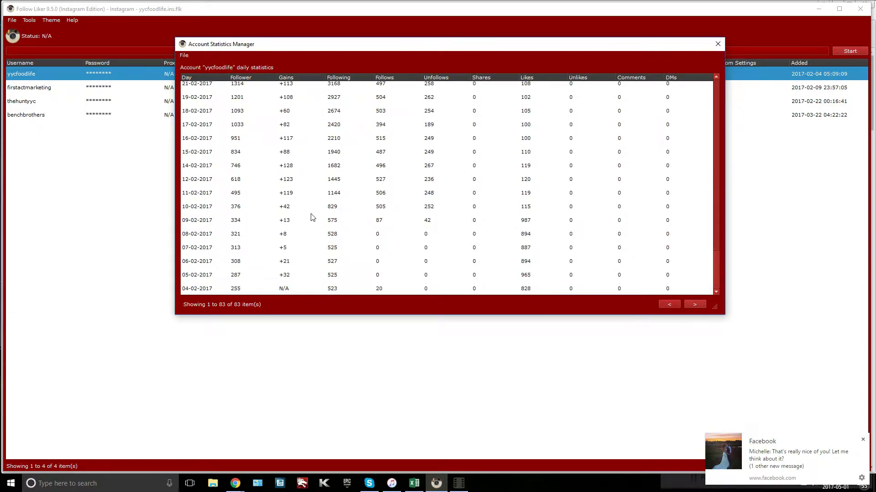
{"action": "scroll", "coordinate": [319, 244], "scroll_direction": "up", "scroll_amount": 10}
{"action": "left_click", "coordinate": [862, 439]}
{"action": "left_click", "coordinate": [717, 45]}
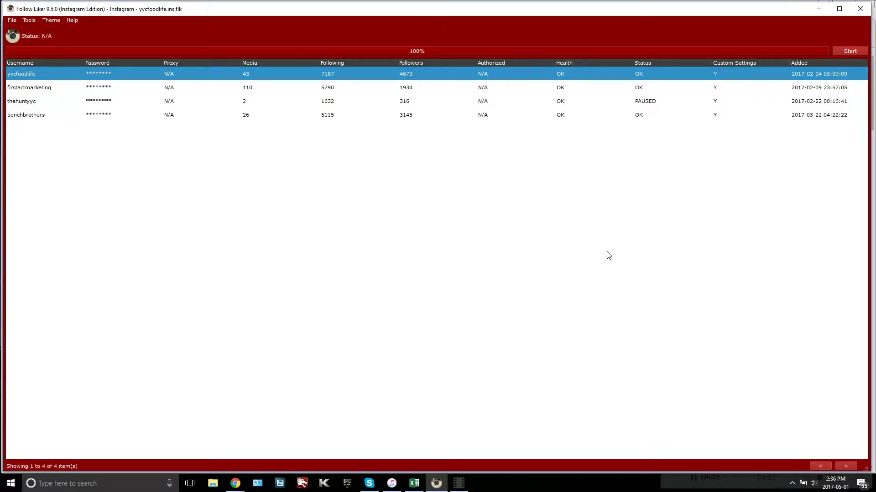
View the Save Project dialog for a new project and cancel it without creating a file
{"action": "left_click", "coordinate": [12, 21]}
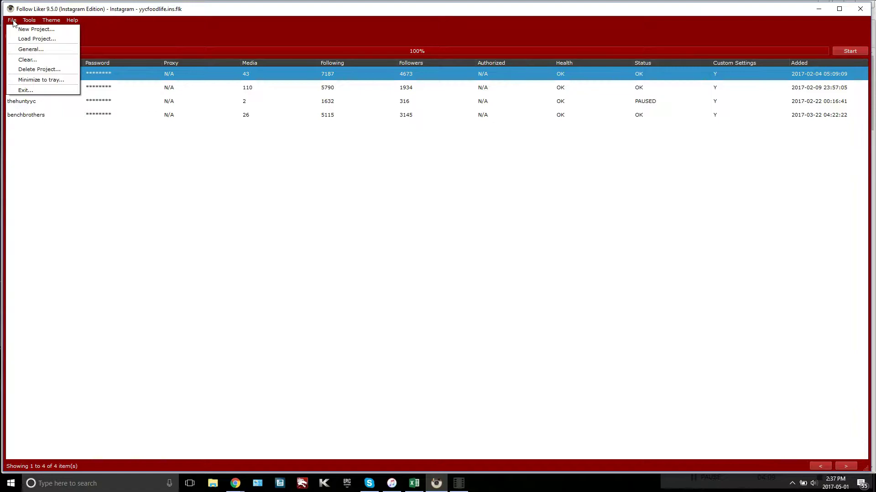
{"action": "left_click", "coordinate": [26, 30]}
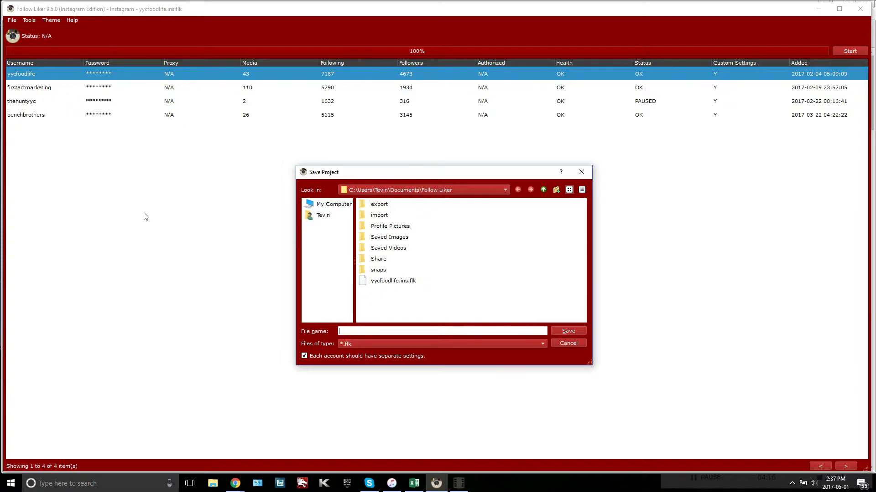
{"action": "left_click", "coordinate": [571, 344]}
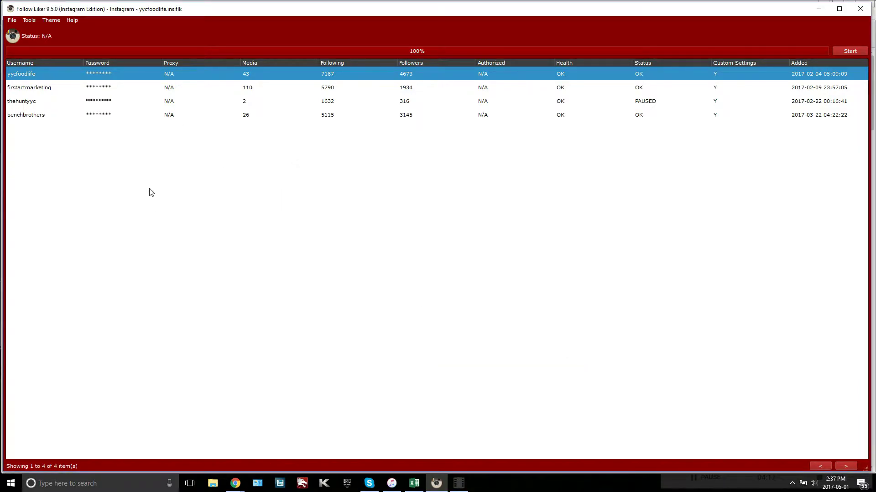
Review the general settings for proxies, threads, automation interval and continuous automation, save them, and clear the account selection
{"action": "left_click", "coordinate": [12, 21]}
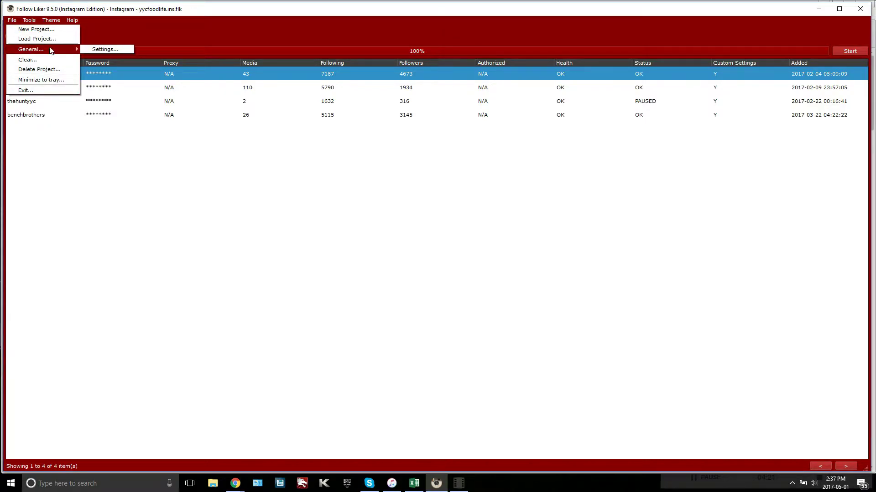
{"action": "left_click", "coordinate": [31, 48]}
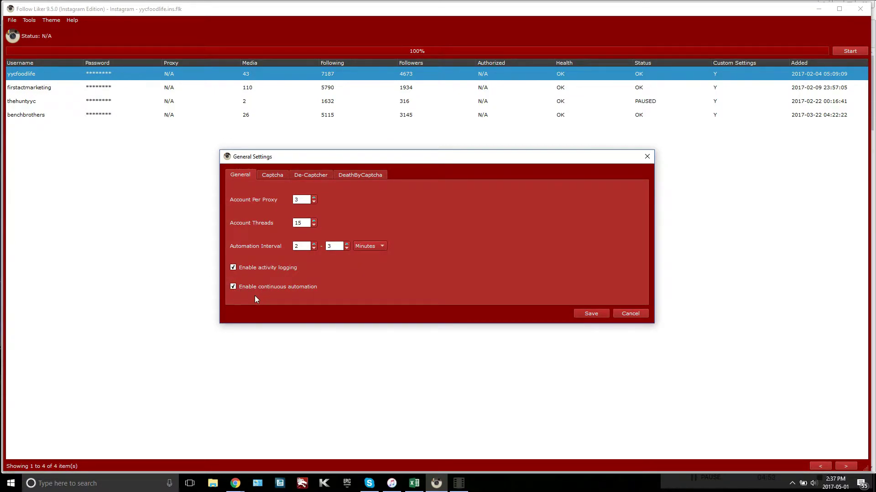
{"action": "left_click", "coordinate": [595, 314]}
{"action": "left_click", "coordinate": [211, 248]}
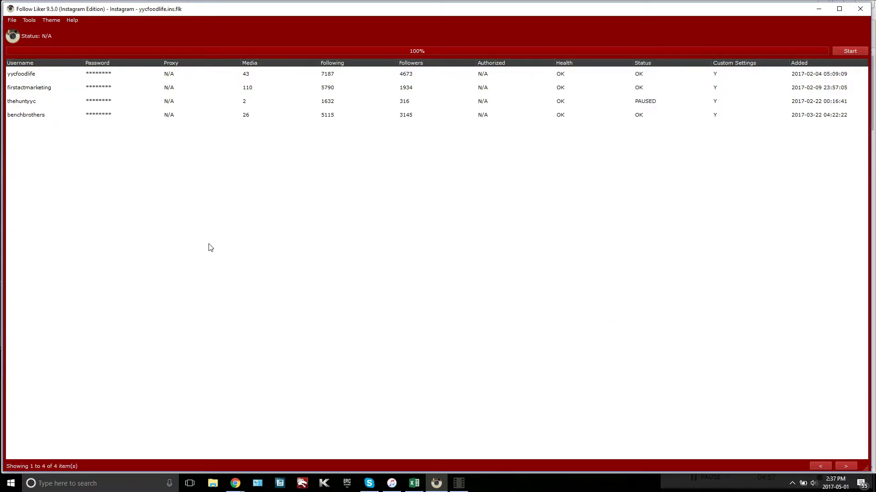
Start adding a new account with the username yycfoodlife, then cancel the account form
{"action": "right_click", "coordinate": [113, 190]}
{"action": "left_click", "coordinate": [137, 192]}
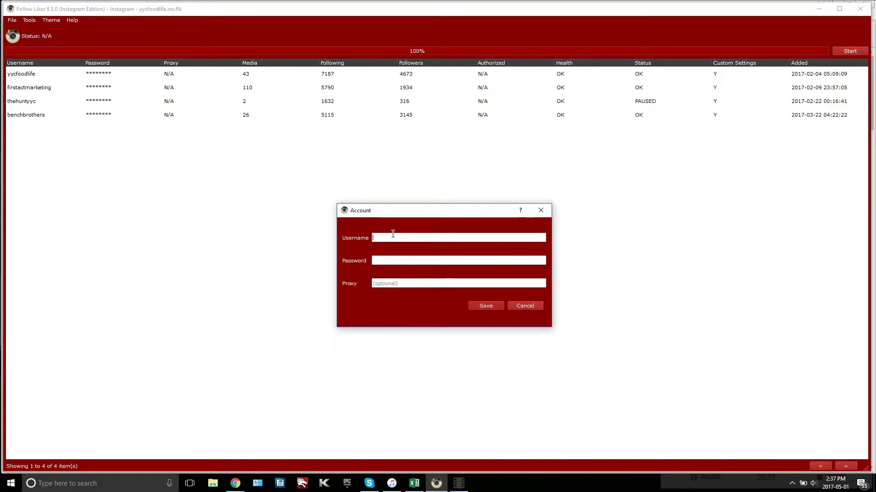
{"action": "left_click", "coordinate": [384, 260]}
{"action": "type", "text": "yycfoodlife"}
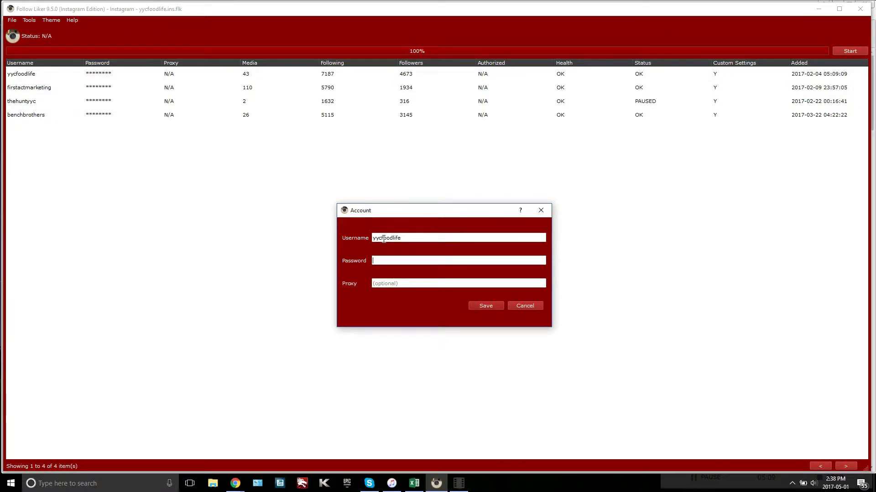
{"action": "left_click", "coordinate": [522, 306]}
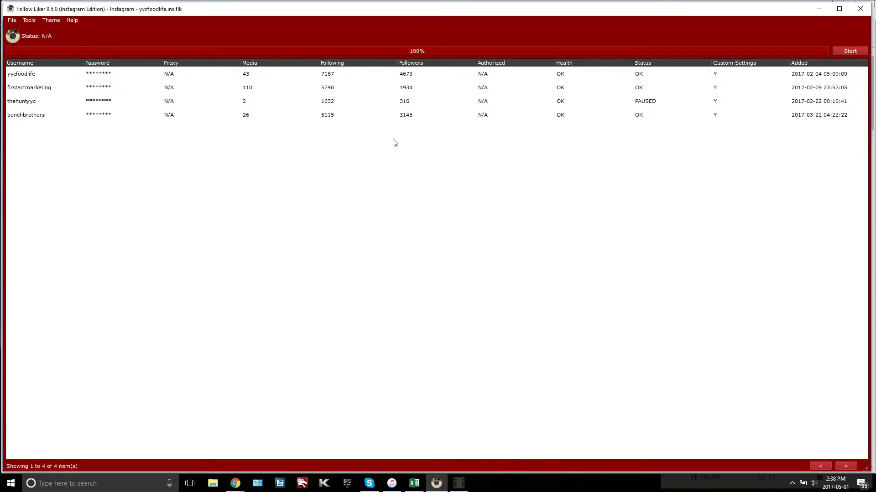
Open the custom settings wizard for the yycfoodlife account
{"action": "left_click", "coordinate": [232, 78]}
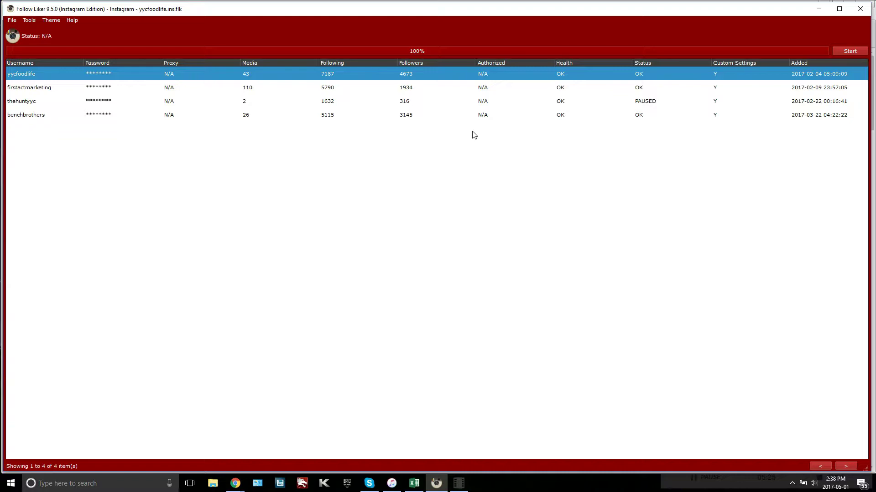
{"action": "right_click", "coordinate": [399, 74]}
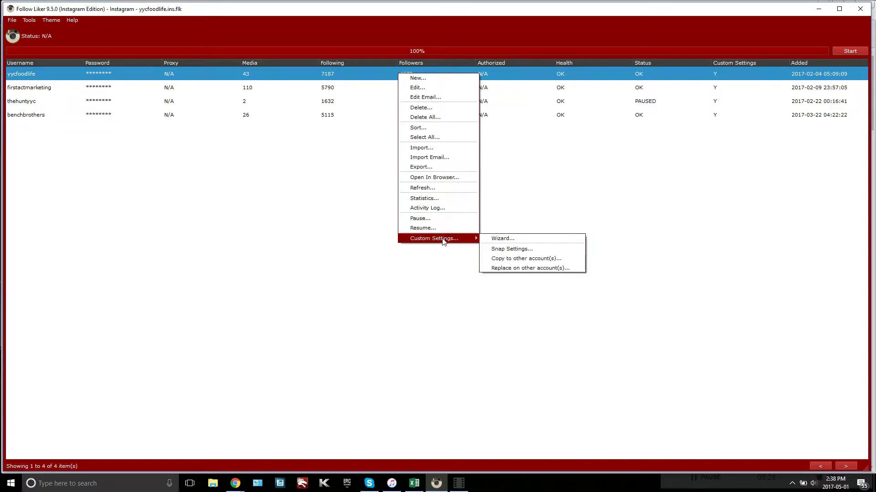
{"action": "left_click", "coordinate": [292, 75]}
{"action": "left_click", "coordinate": [297, 87]}
{"action": "left_click", "coordinate": [297, 78]}
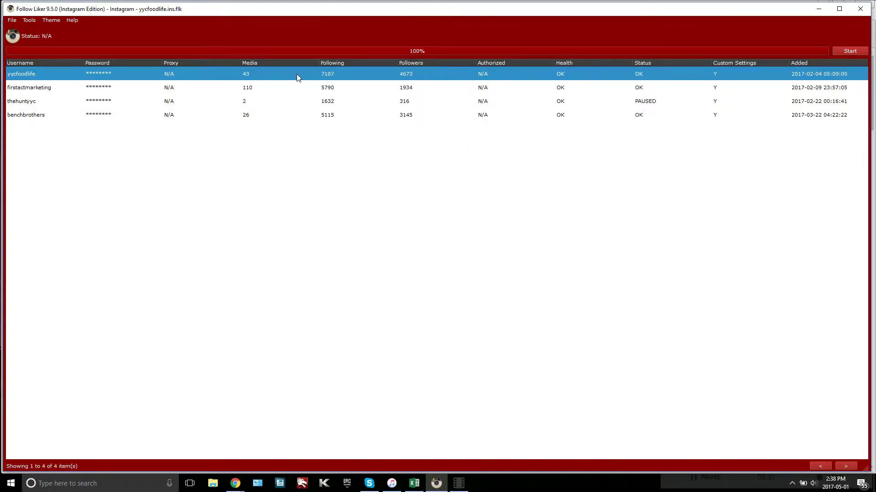
{"action": "right_click", "coordinate": [297, 74]}
{"action": "mouse_move", "coordinate": [340, 242]}
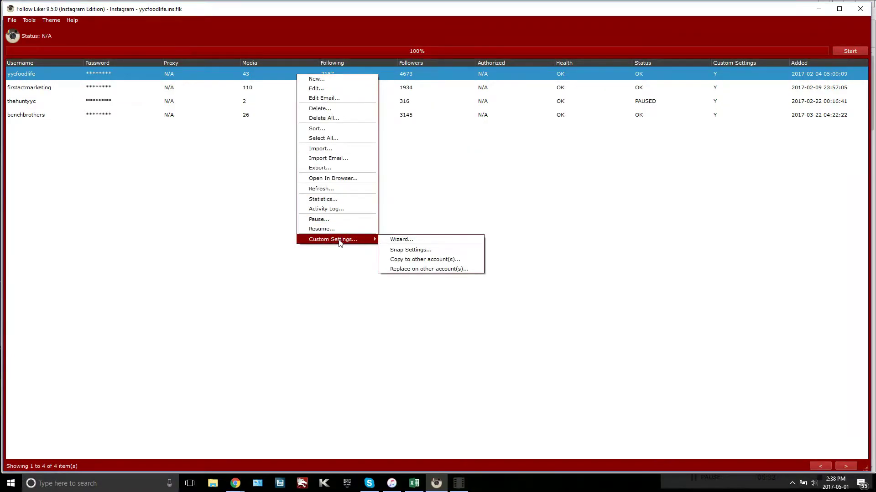
{"action": "left_click", "coordinate": [395, 241]}
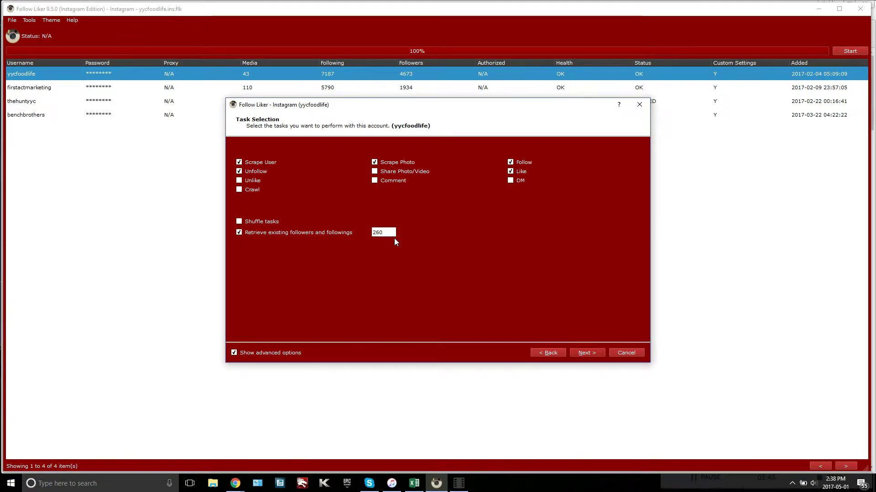
Clear the Unfollow task, toggle the shuffle and existing-follower retrieval options, and continue to the scraped results page
{"action": "left_click", "coordinate": [249, 172]}
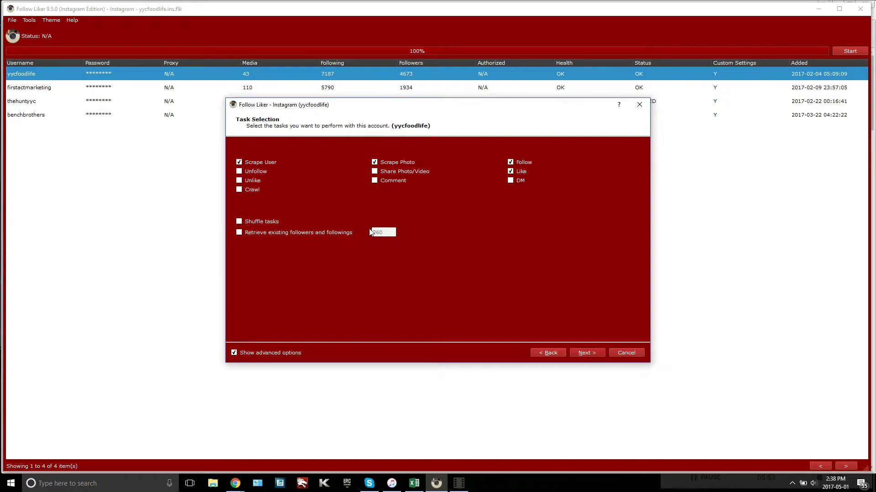
{"action": "left_click", "coordinate": [240, 223]}
{"action": "left_click", "coordinate": [240, 233]}
{"action": "left_click", "coordinate": [583, 353]}
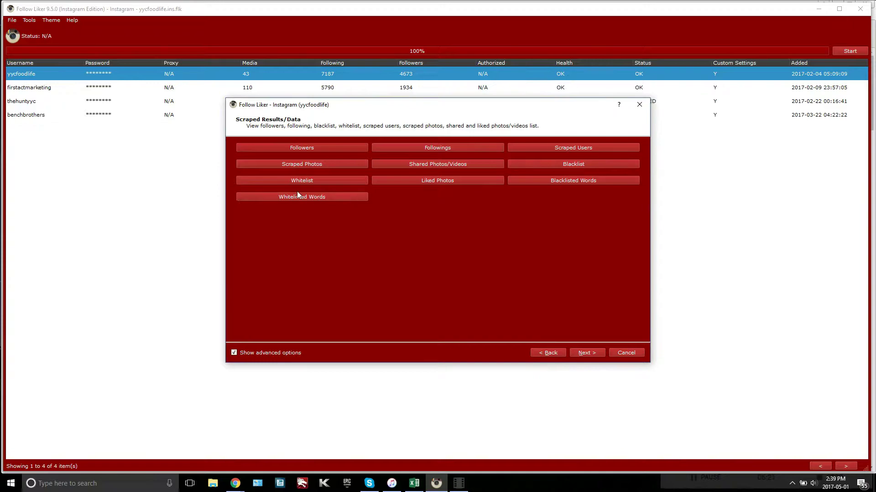
Review the blacklisted users and the whitelist of the yycfoodlife account, closing each manager when done
{"action": "left_click", "coordinate": [566, 164]}
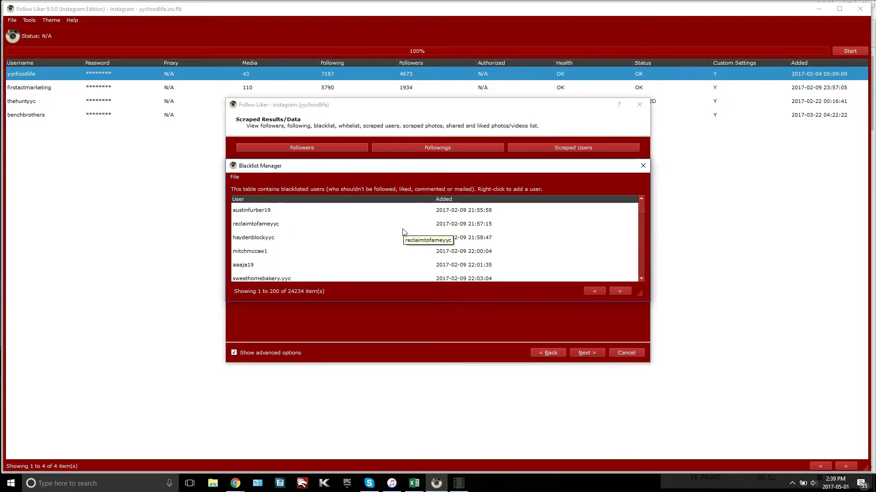
{"action": "scroll", "coordinate": [404, 235], "scroll_direction": "down", "scroll_amount": 10}
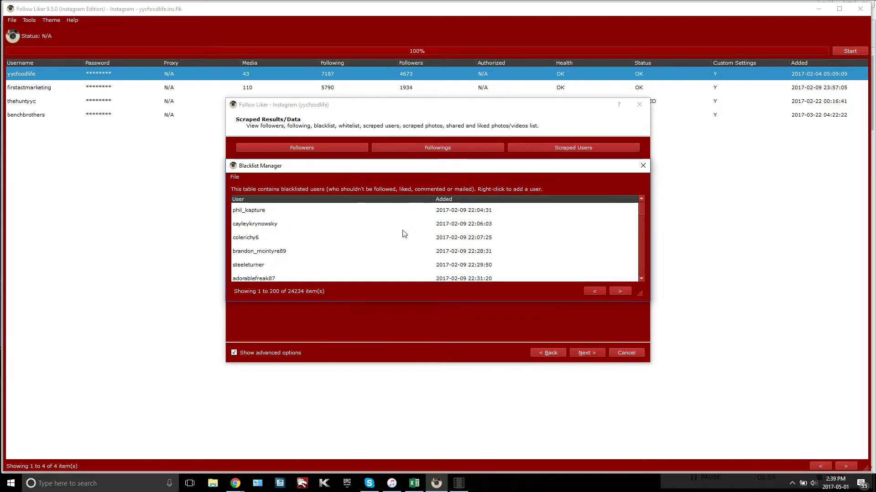
{"action": "scroll", "coordinate": [405, 237], "scroll_direction": "down", "scroll_amount": 15}
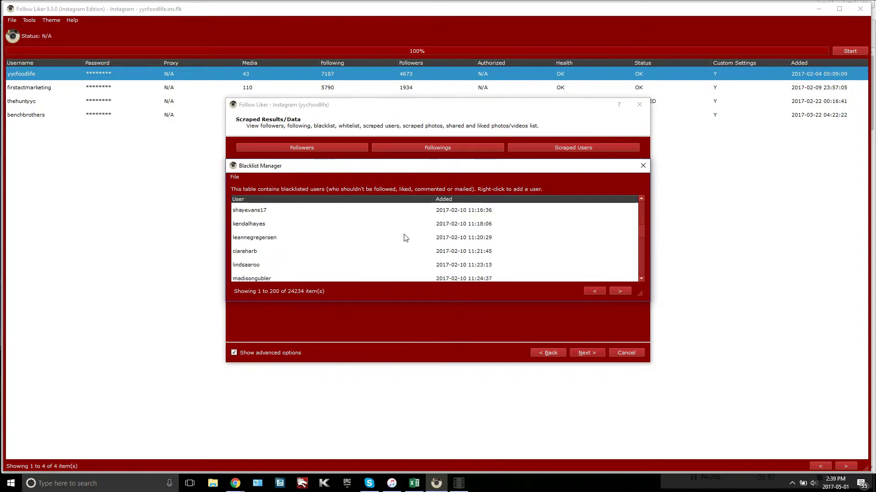
{"action": "scroll", "coordinate": [405, 238], "scroll_direction": "down", "scroll_amount": 15}
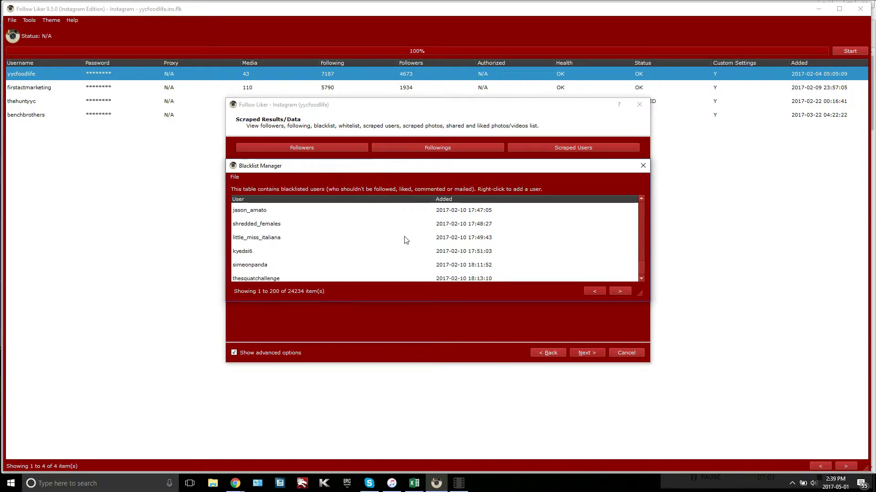
{"action": "scroll", "coordinate": [405, 240], "scroll_direction": "down", "scroll_amount": 8}
{"action": "left_click", "coordinate": [643, 166]}
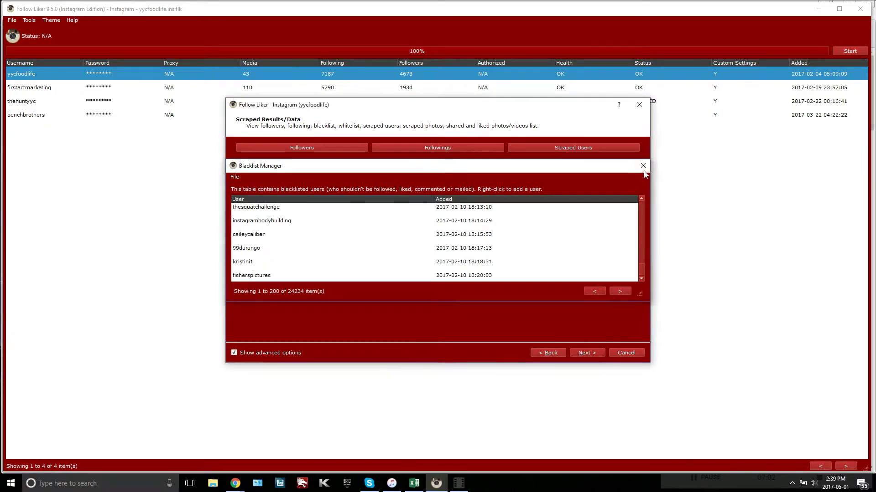
{"action": "left_click", "coordinate": [330, 179]}
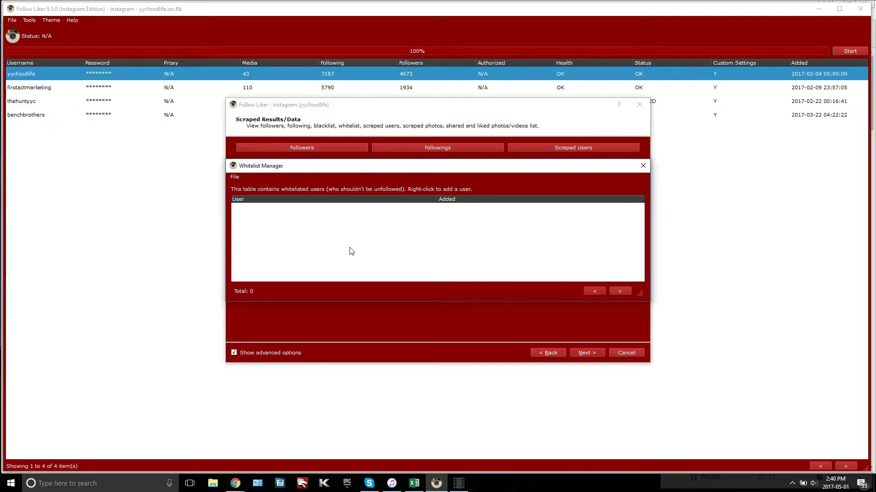
{"action": "left_click", "coordinate": [641, 167]}
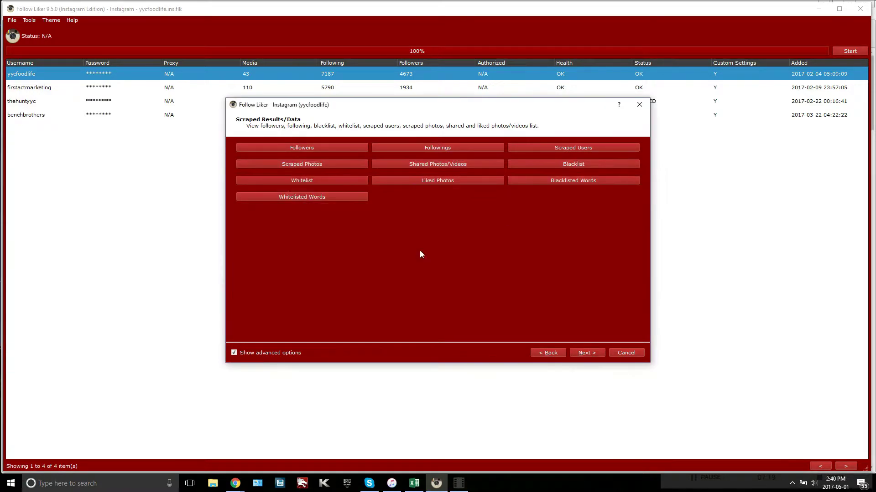
Continue to the Scrape User Settings and look through the whole list of scrape queries
{"action": "left_click", "coordinate": [588, 354]}
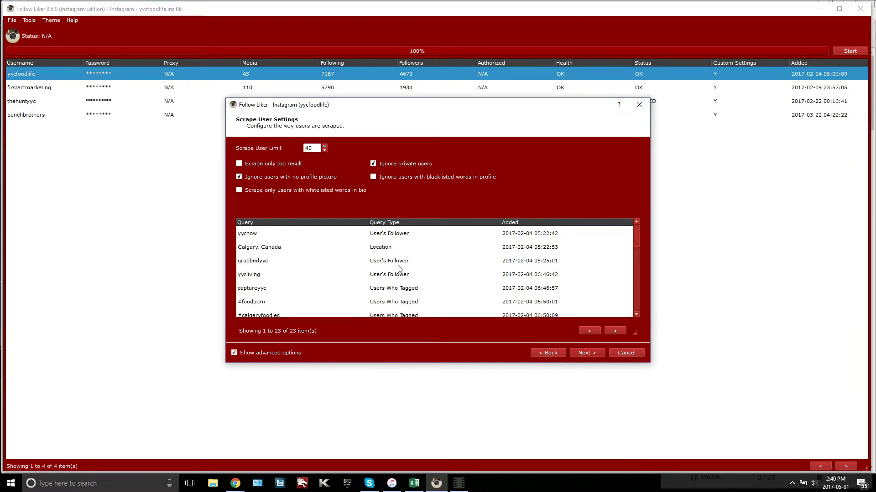
{"action": "scroll", "coordinate": [397, 269], "scroll_direction": "down", "scroll_amount": 5}
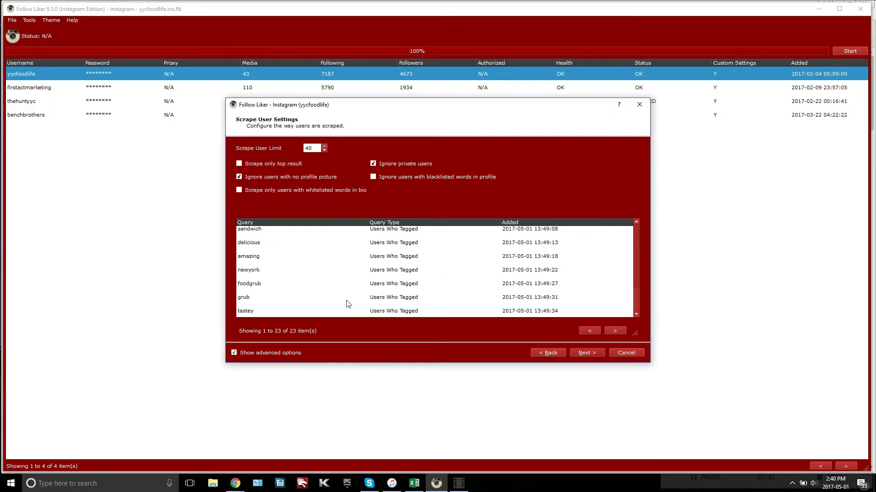
{"action": "scroll", "coordinate": [418, 280], "scroll_direction": "up", "scroll_amount": 3}
{"action": "scroll", "coordinate": [418, 281], "scroll_direction": "up", "scroll_amount": 1}
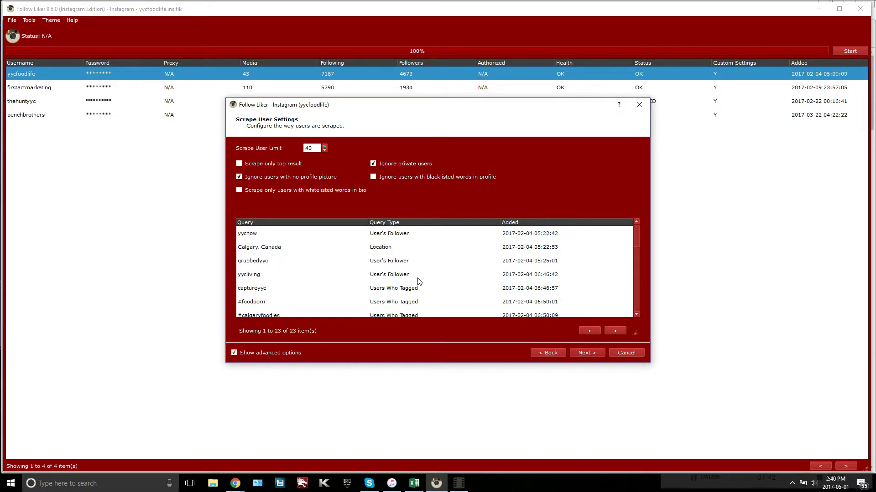
Open a new scrape user query, view the available query types, and close the dialog without adding one
{"action": "right_click", "coordinate": [371, 258]}
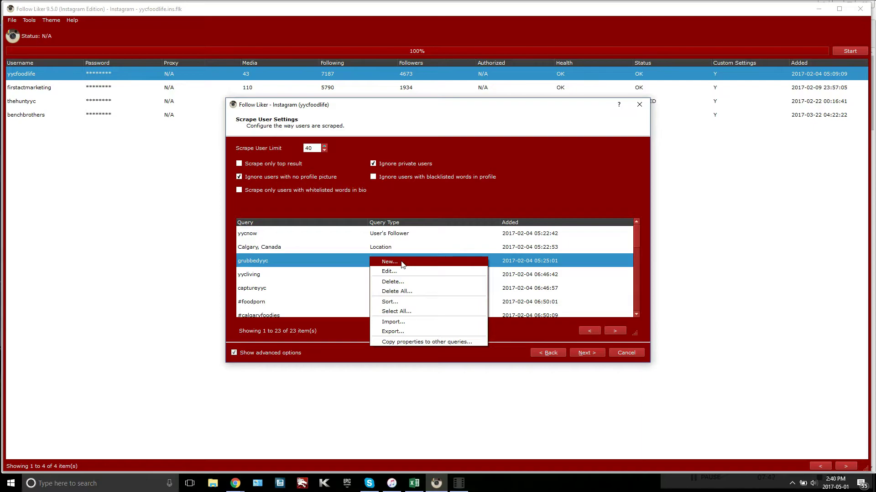
{"action": "left_click", "coordinate": [389, 262]}
{"action": "left_click", "coordinate": [417, 239]}
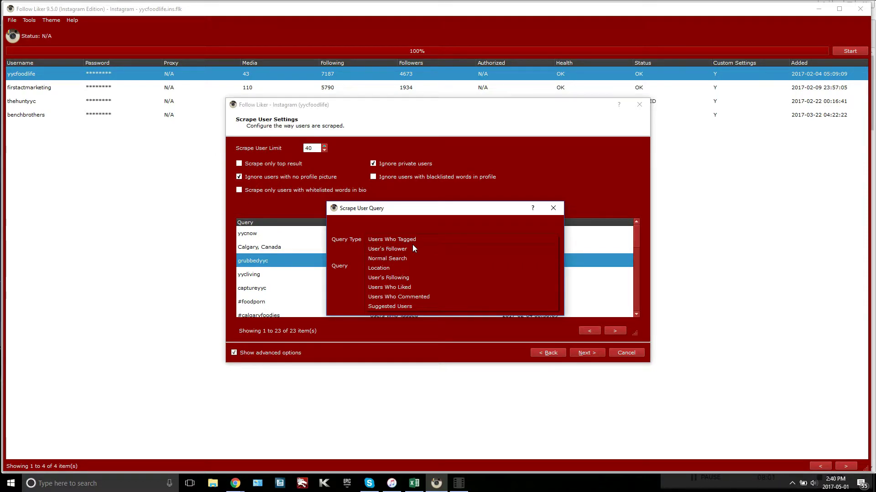
{"action": "left_click", "coordinate": [553, 212]}
{"action": "left_click", "coordinate": [552, 209]}
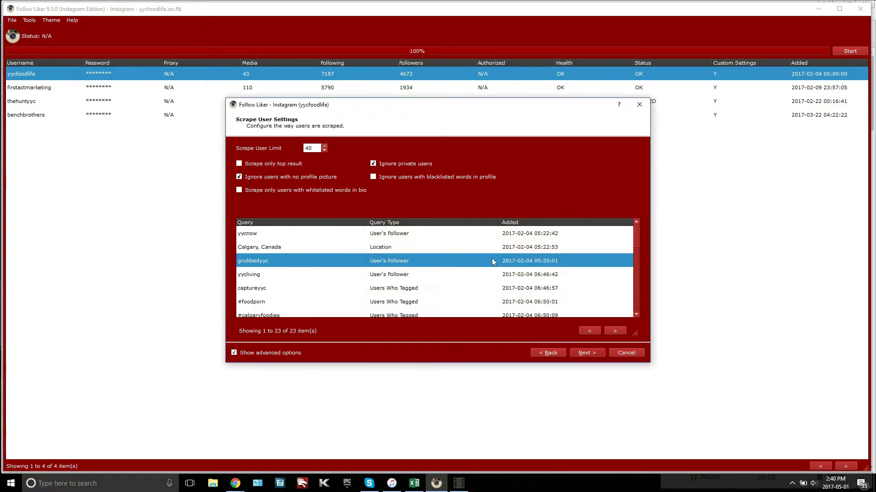
Go through the Users Who Tagged queries from captureyyc, #foodporn and #calgaryfoodies to food and foodie
{"action": "left_click", "coordinate": [390, 291]}
{"action": "scroll", "coordinate": [390, 291], "scroll_direction": "down", "scroll_amount": 1}
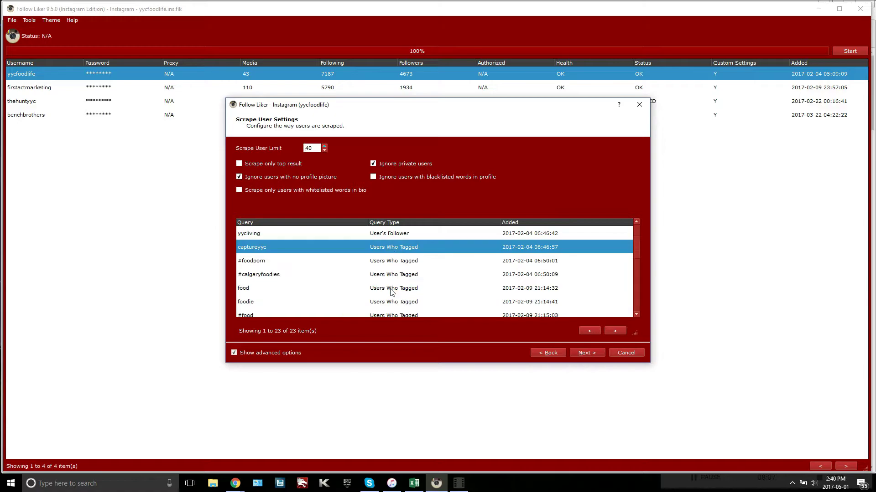
{"action": "left_click", "coordinate": [324, 263]}
{"action": "left_click", "coordinate": [322, 275]}
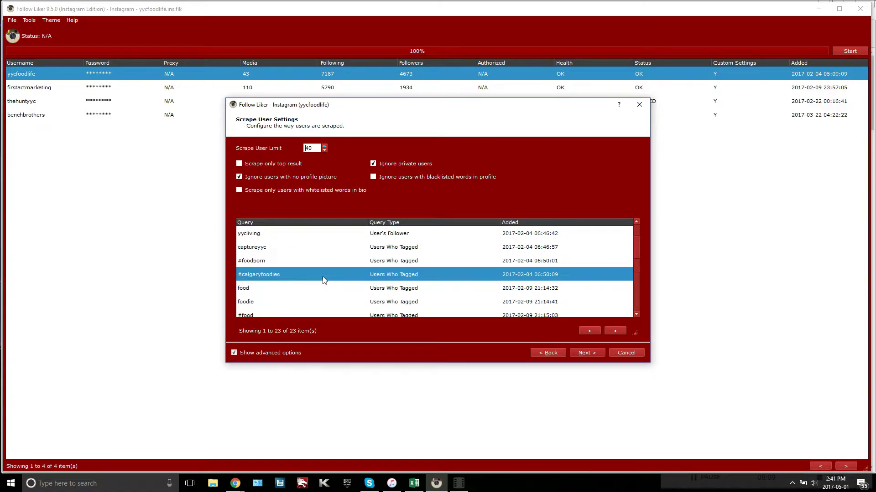
{"action": "left_click", "coordinate": [322, 288]}
{"action": "left_click", "coordinate": [314, 304]}
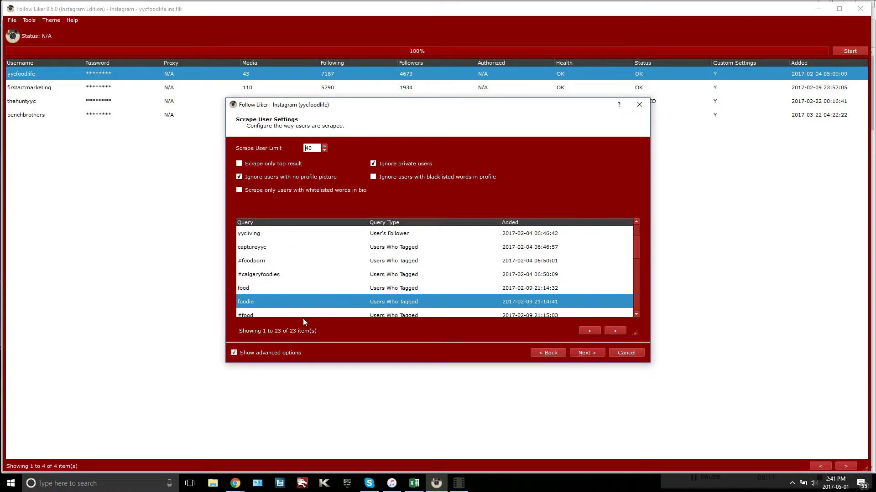
Select the #food query, open a new scrape user query to view its query types, and close the dialog without adding one
{"action": "left_click", "coordinate": [294, 315]}
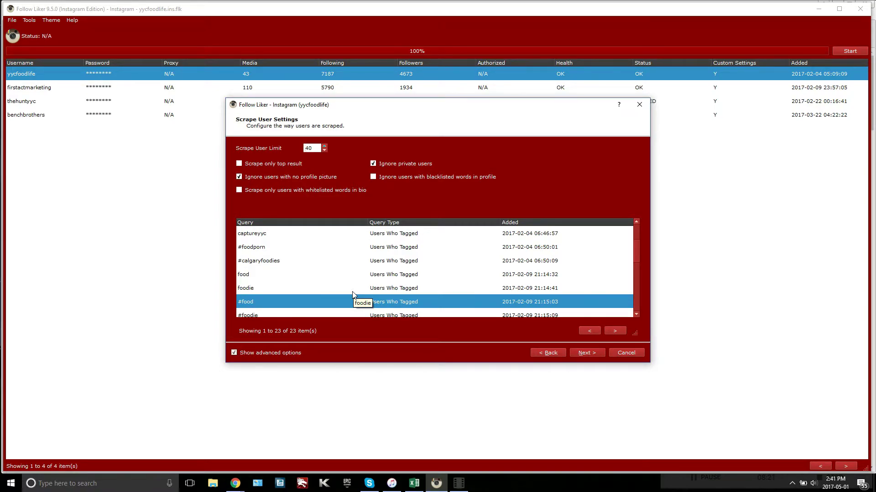
{"action": "right_click", "coordinate": [393, 270]}
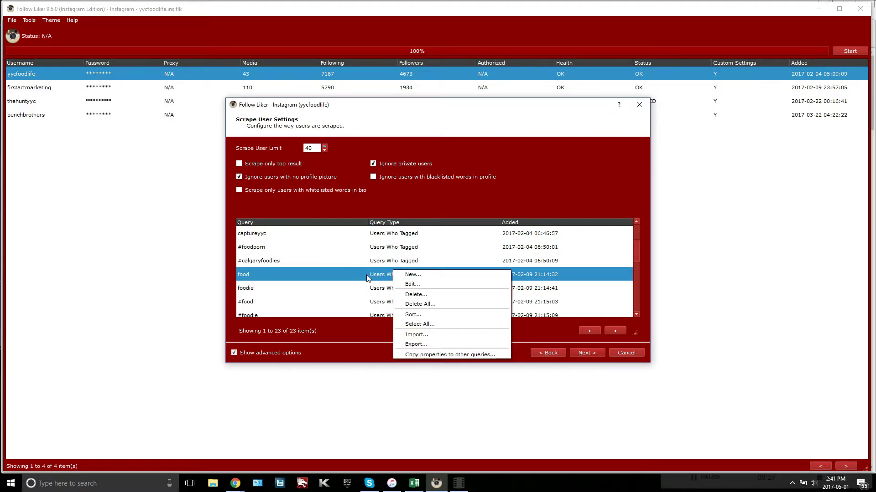
{"action": "left_click", "coordinate": [434, 274]}
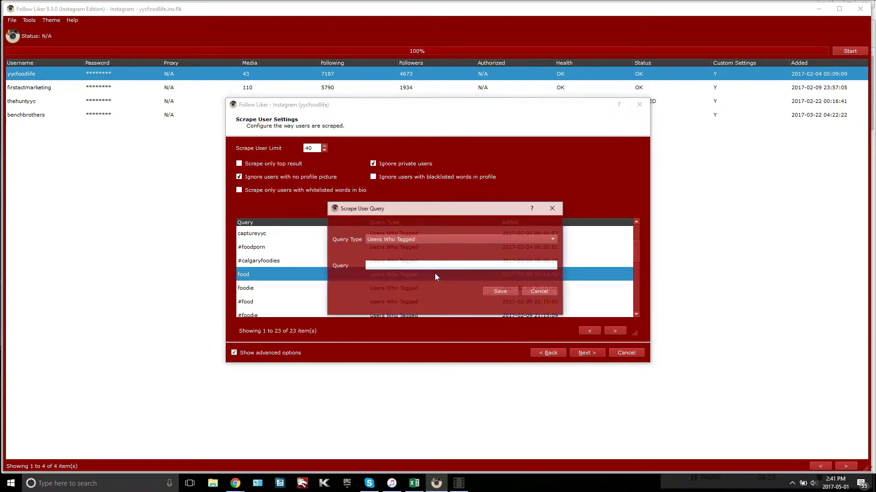
{"action": "left_click", "coordinate": [411, 242]}
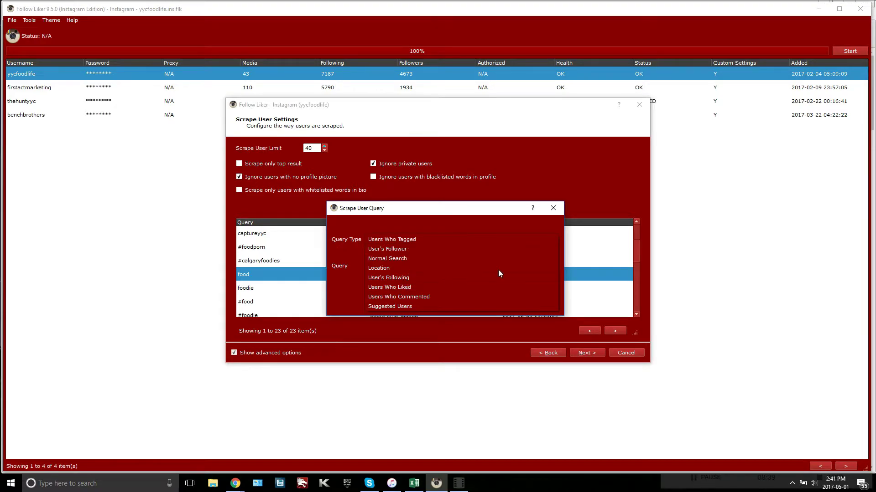
{"action": "left_click", "coordinate": [554, 223]}
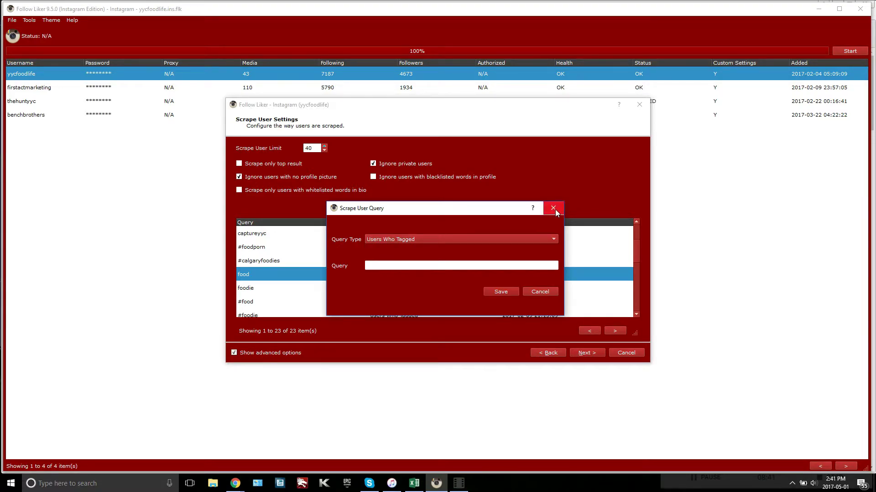
{"action": "left_click", "coordinate": [516, 239]}
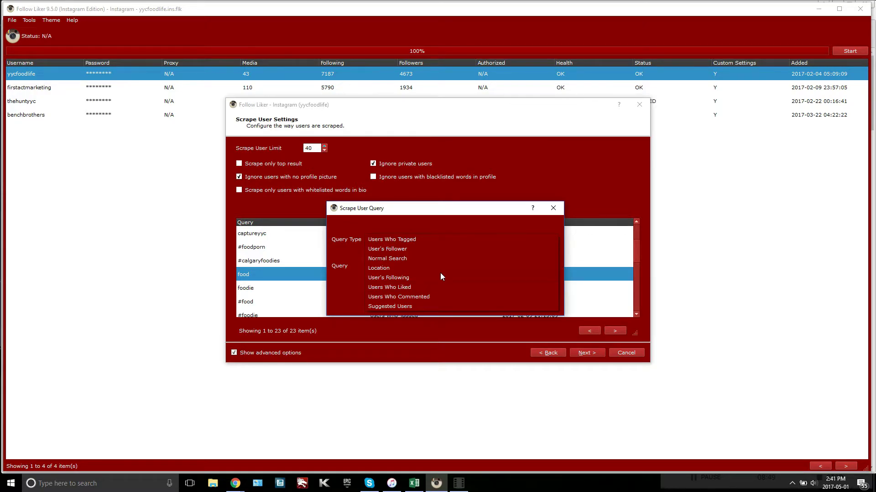
{"action": "left_click", "coordinate": [553, 208]}
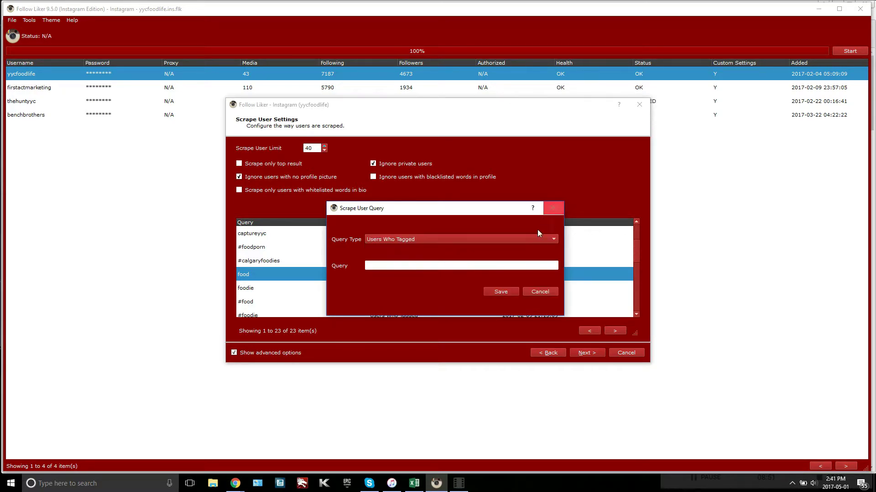
{"action": "left_click", "coordinate": [553, 208]}
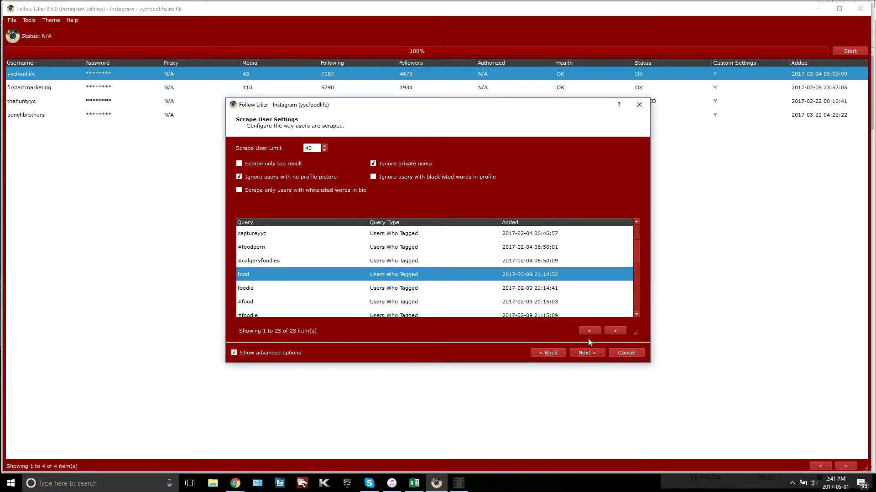
Continue to the Scrape Photo/Video Settings and look through the list of photo queries
{"action": "left_click", "coordinate": [587, 354]}
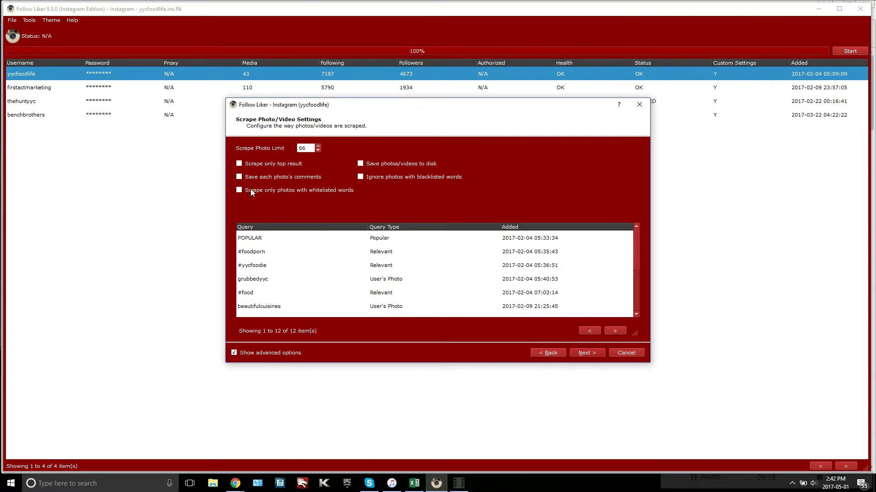
{"action": "scroll", "coordinate": [400, 267], "scroll_direction": "down", "scroll_amount": 2}
{"action": "scroll", "coordinate": [405, 274], "scroll_direction": "up", "scroll_amount": 2}
View the query types in a new scrape photo query, cancel it, and browse the existing User's Photo and Relevant queries
{"action": "right_click", "coordinate": [386, 264]}
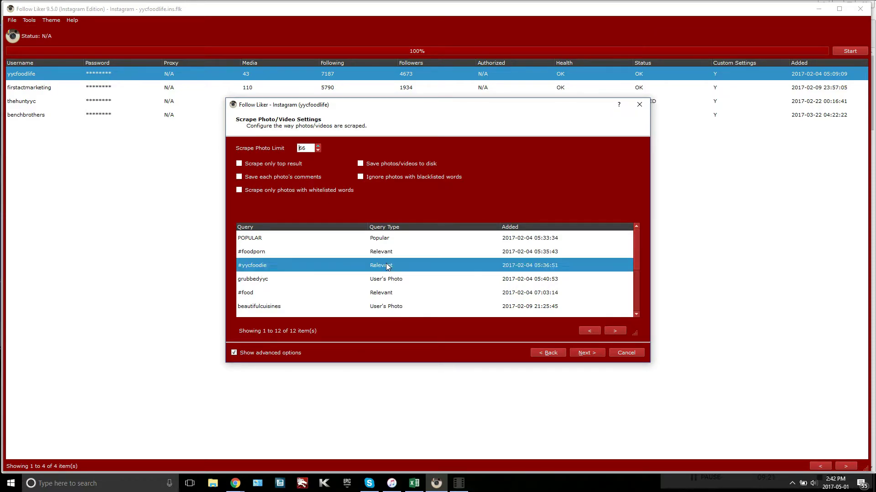
{"action": "left_click", "coordinate": [405, 268]}
{"action": "left_click", "coordinate": [412, 239]}
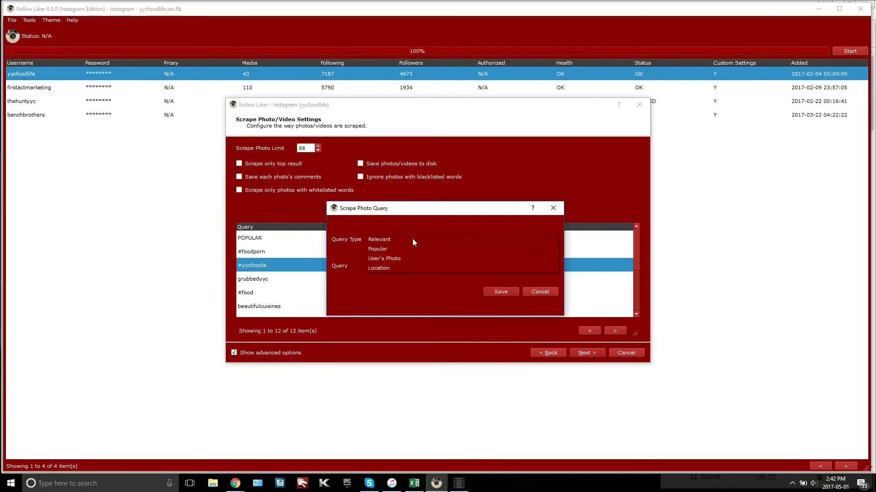
{"action": "left_click", "coordinate": [536, 291]}
{"action": "left_click", "coordinate": [536, 291]}
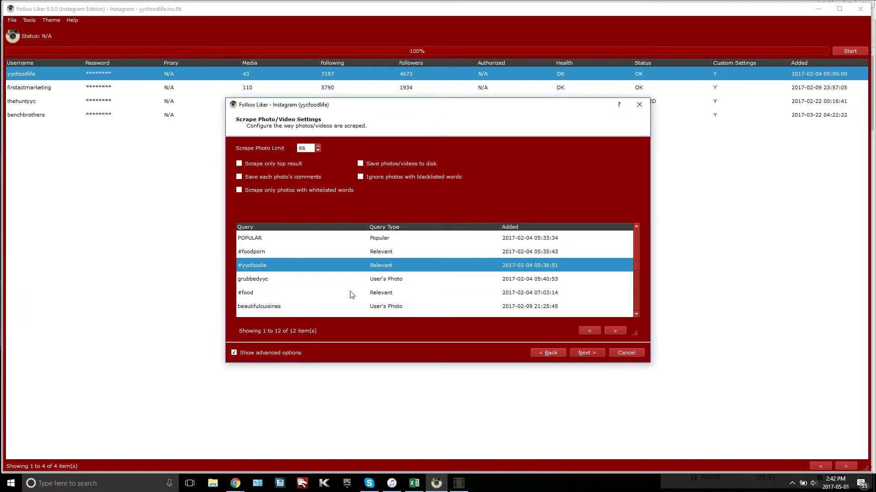
{"action": "scroll", "coordinate": [350, 292], "scroll_direction": "down", "scroll_amount": 1}
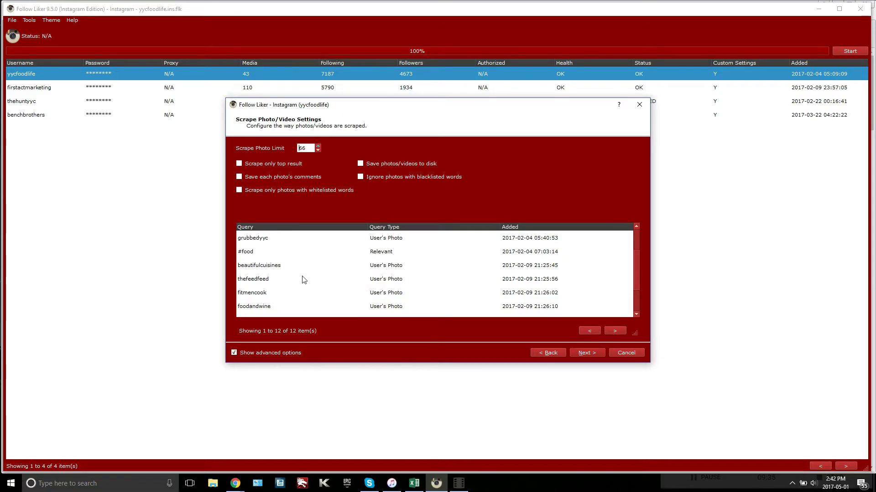
{"action": "scroll", "coordinate": [308, 283], "scroll_direction": "down", "scroll_amount": 1}
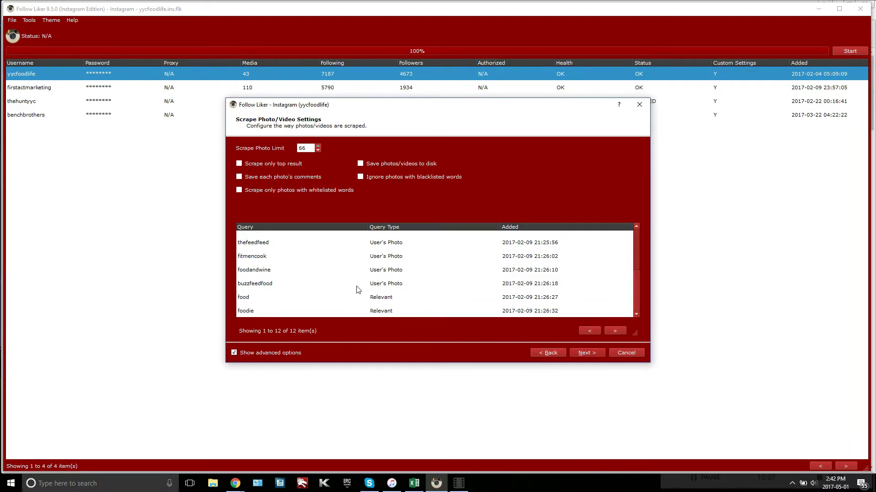
Review the Follow User Settings, Like Photo/Video Settings and automation schedule, and finish the wizard to save the yycfoodlife settings
{"action": "left_click", "coordinate": [588, 354]}
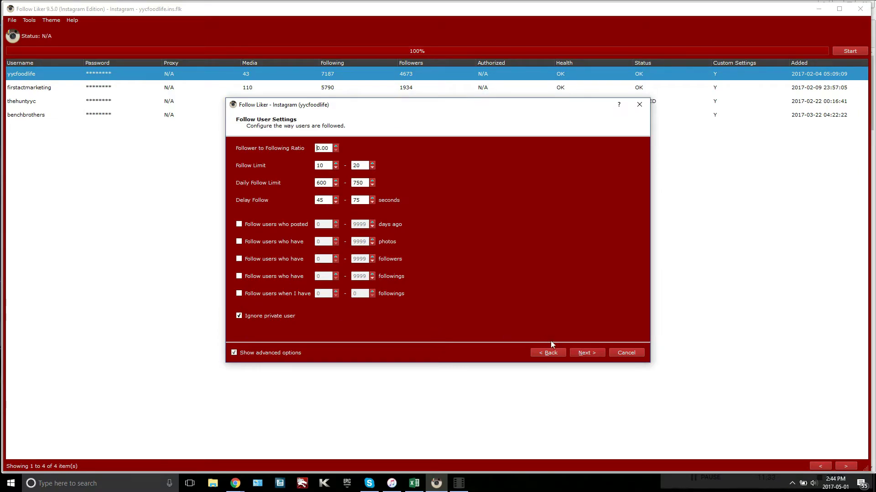
{"action": "left_click", "coordinate": [578, 354]}
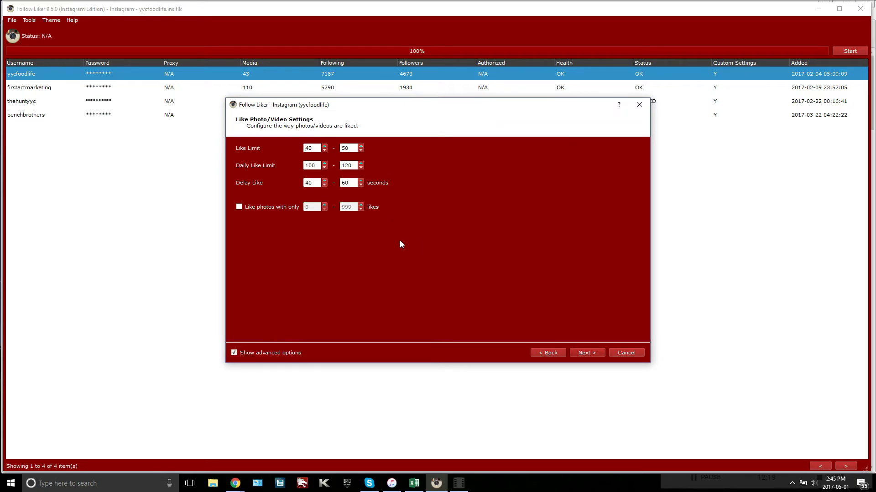
{"action": "left_click", "coordinate": [587, 354]}
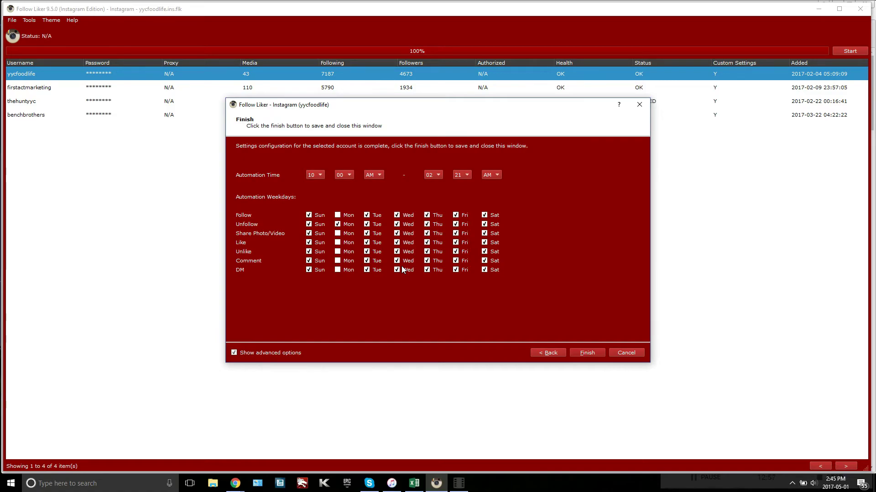
{"action": "left_click", "coordinate": [594, 352]}
Choose Resume for the benchbrothers account and start the automation
{"action": "right_click", "coordinate": [412, 120]}
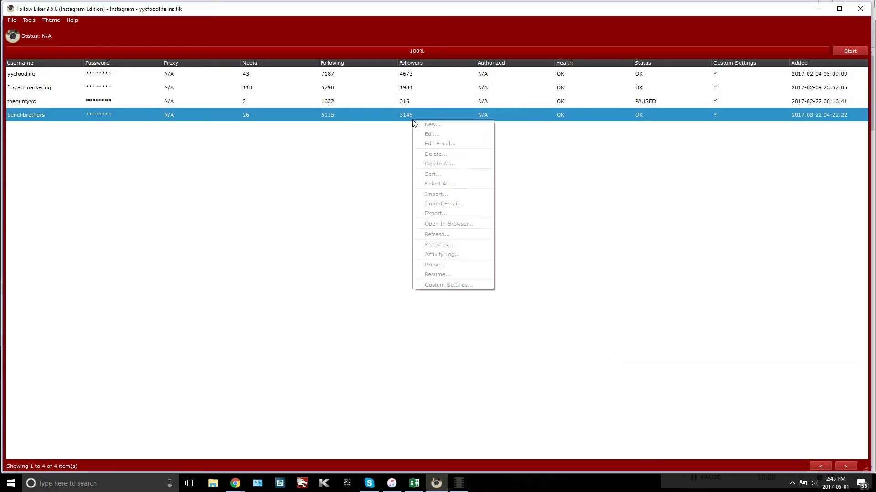
{"action": "left_click", "coordinate": [470, 273]}
{"action": "left_click", "coordinate": [496, 254]}
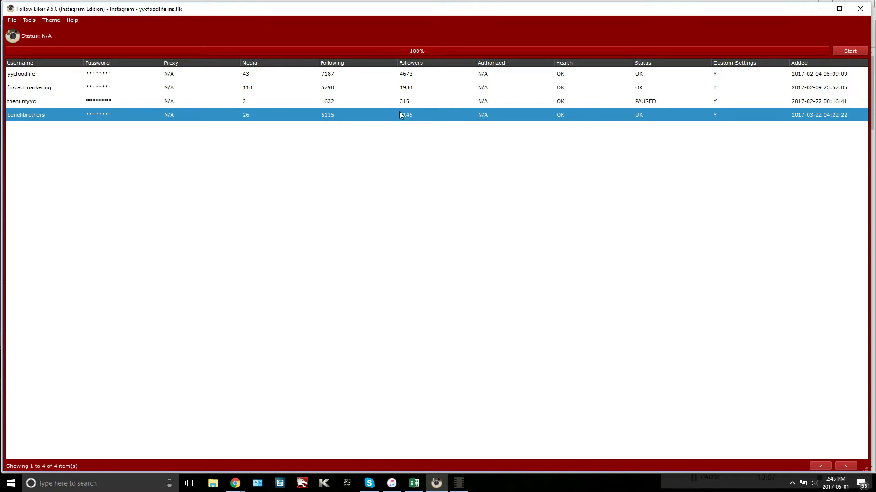
{"action": "left_click", "coordinate": [850, 51]}
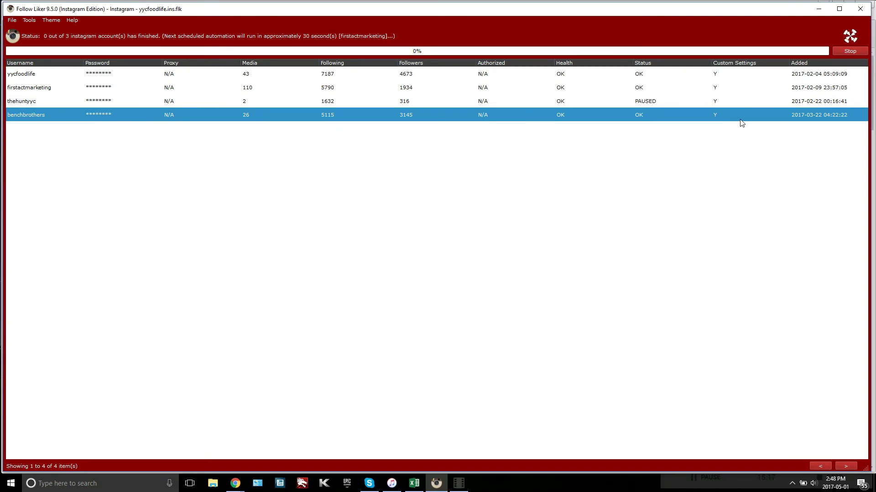
Minimize Follow Liker to return to the followliker.com home page in the browser
{"action": "left_click", "coordinate": [818, 10]}
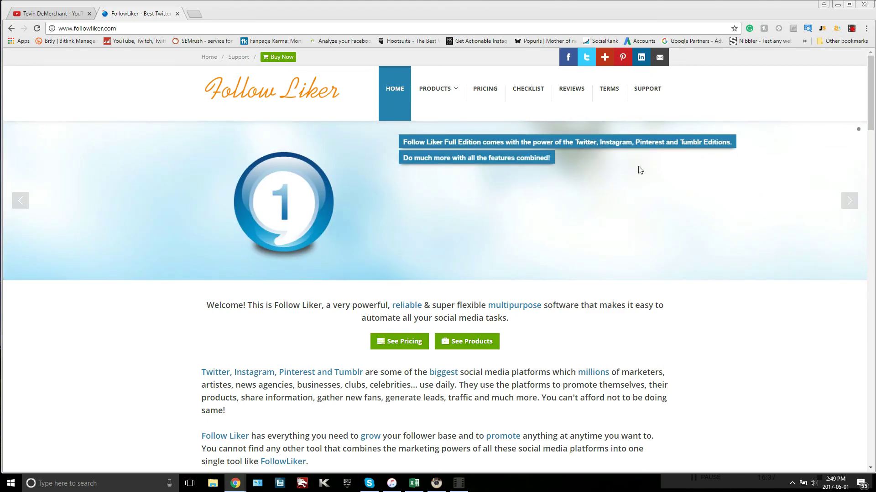
{"action": "left_click", "coordinate": [851, 29]}
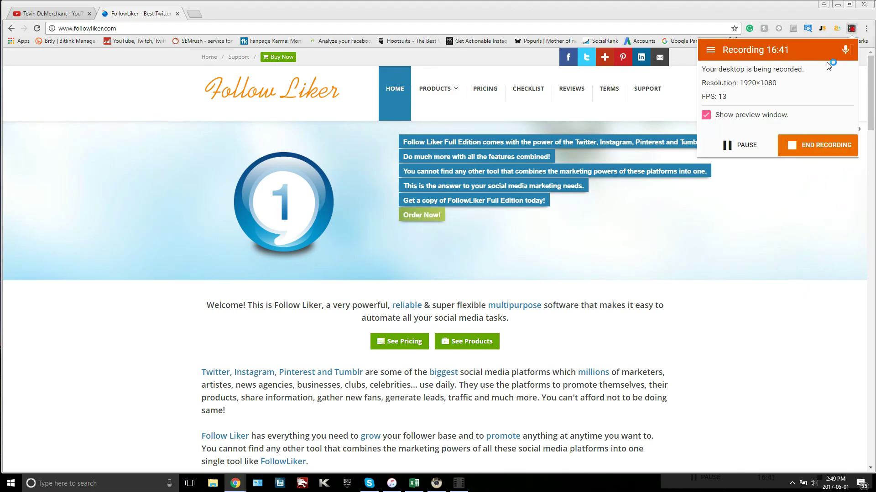